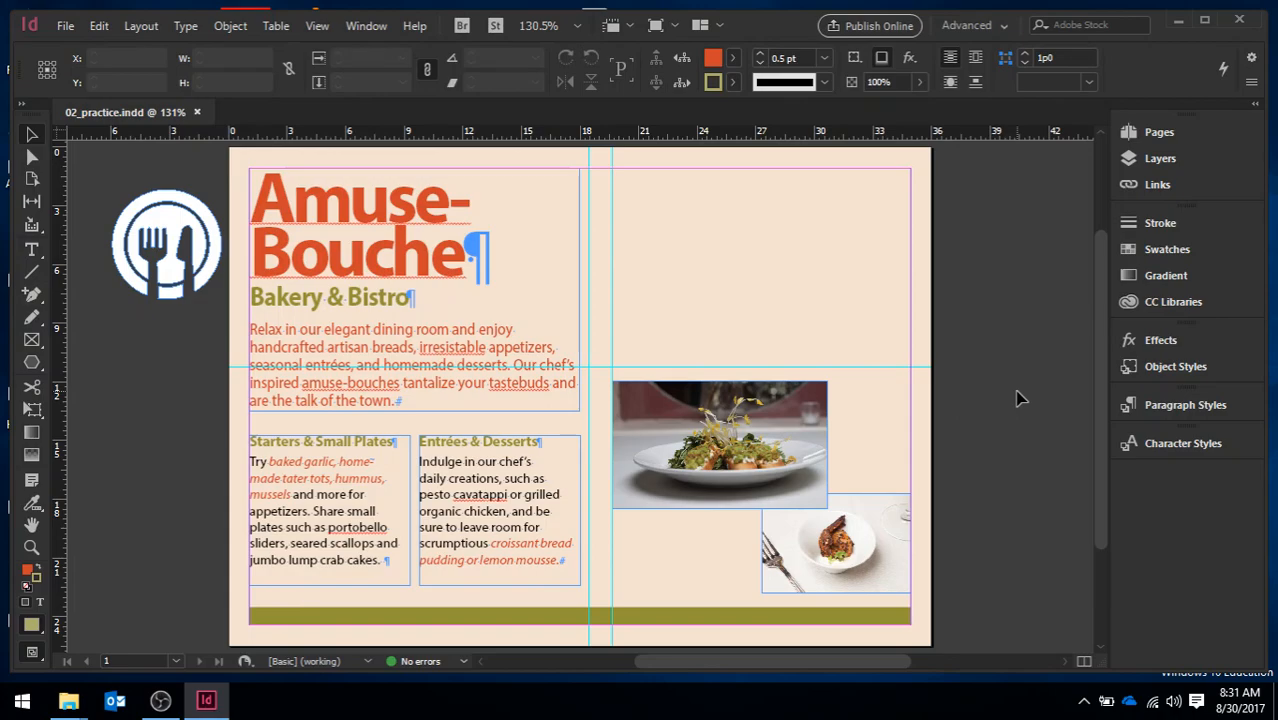
# Place the DiningRoom image from the Lesson 02 folder at full size, starting near the page's upper-left corner
pyautogui.click(64, 27)
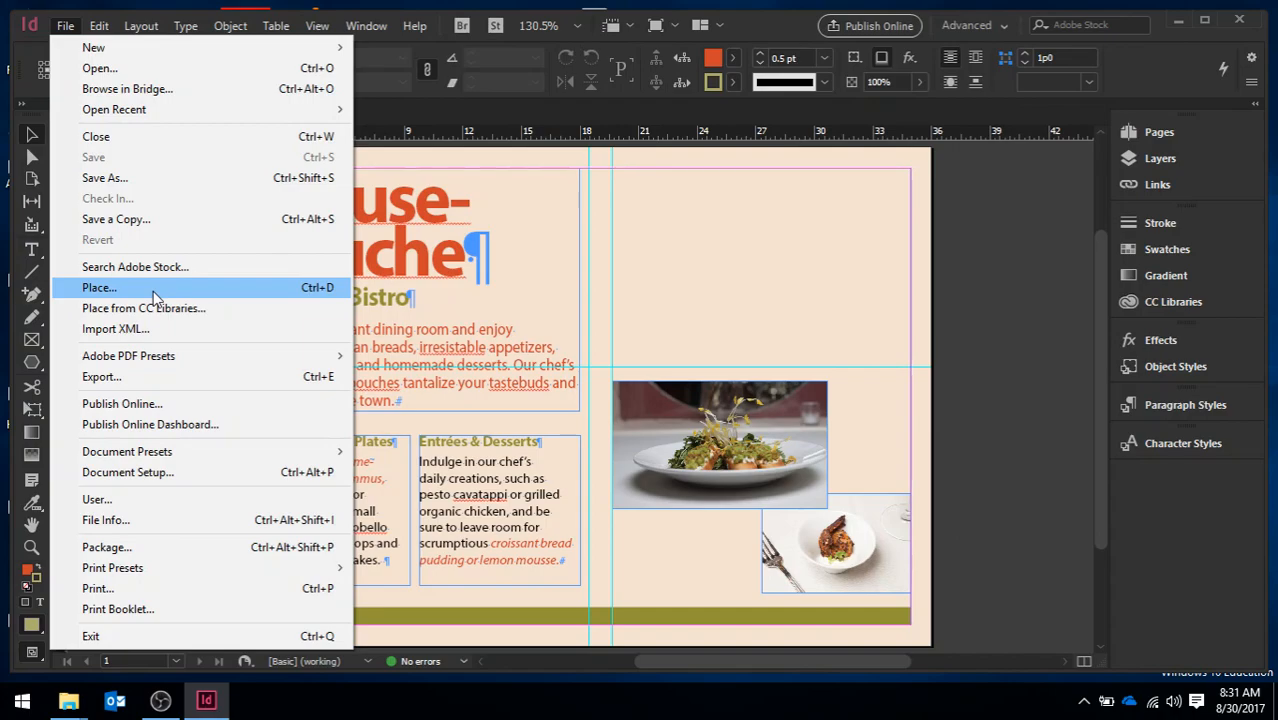
pyautogui.click(99, 288)
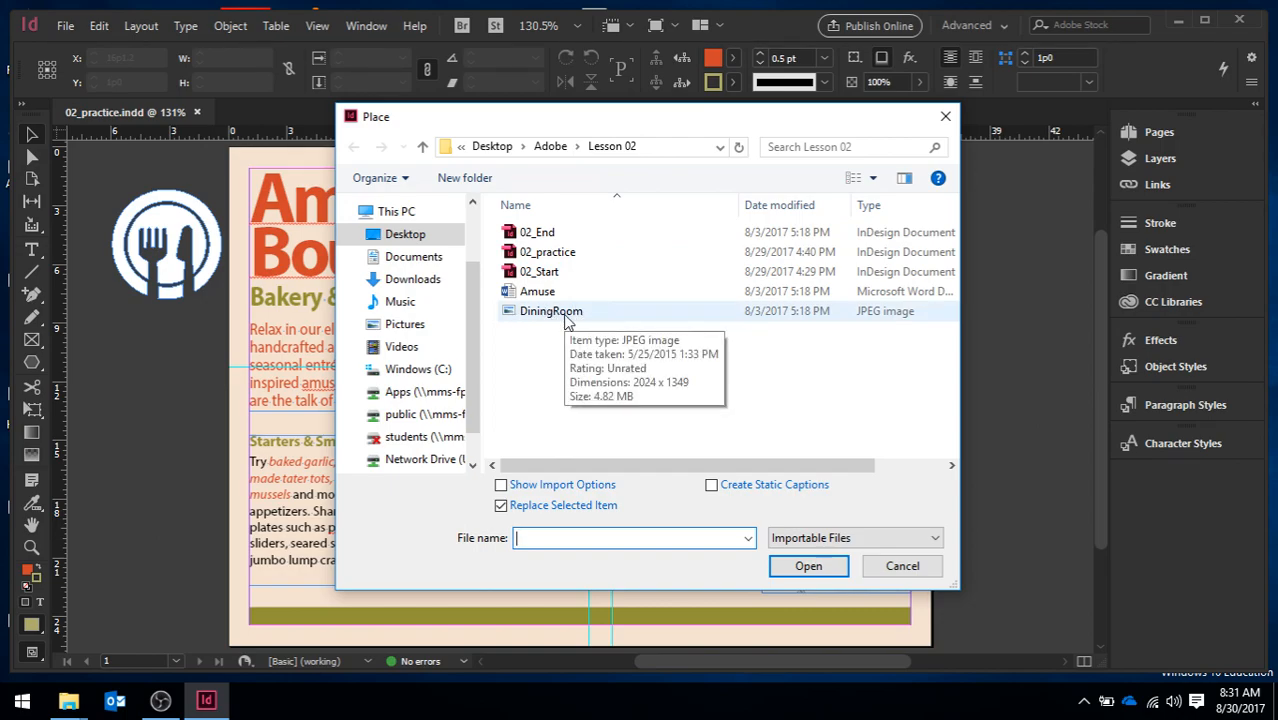
pyautogui.click(566, 318)
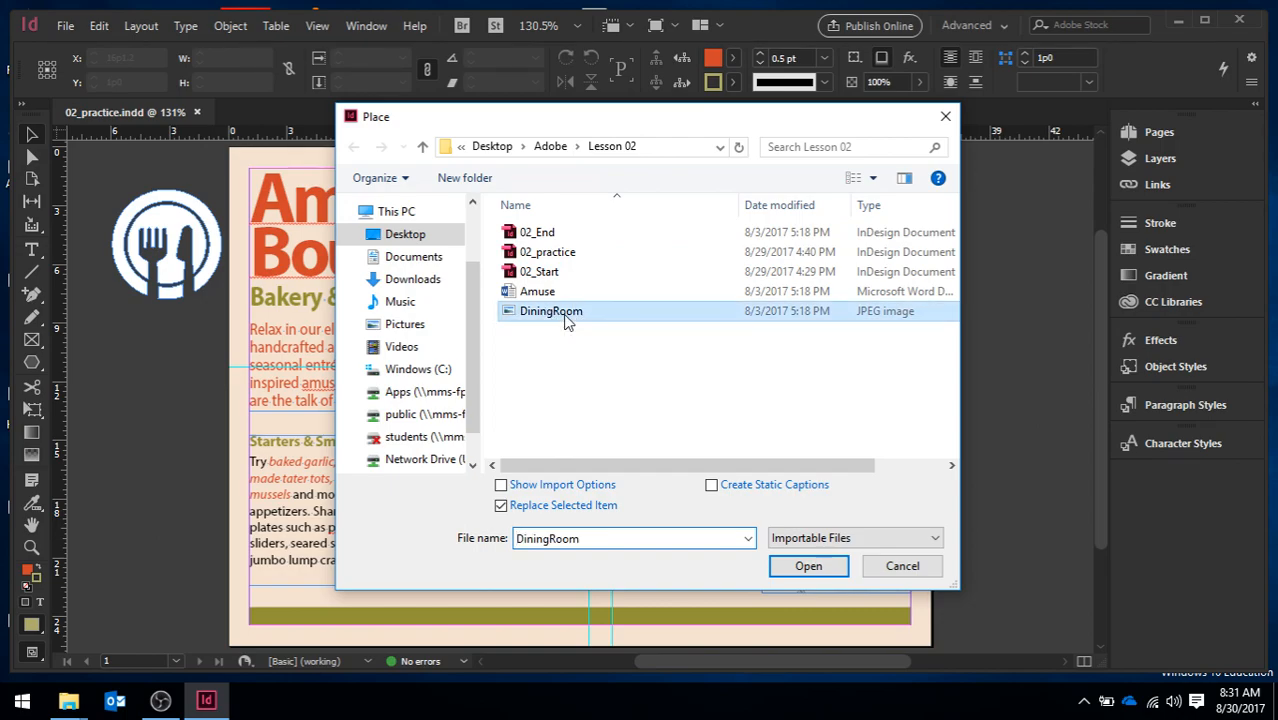
pyautogui.click(808, 566)
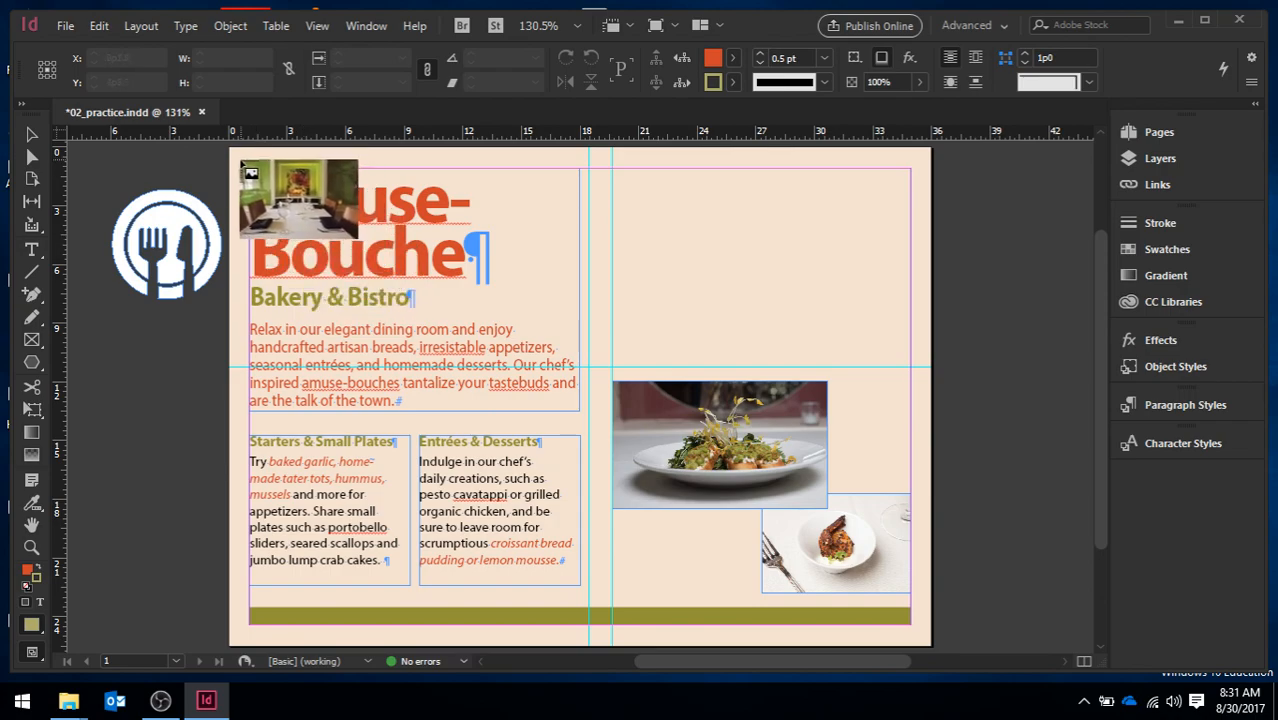
pyautogui.click(238, 159)
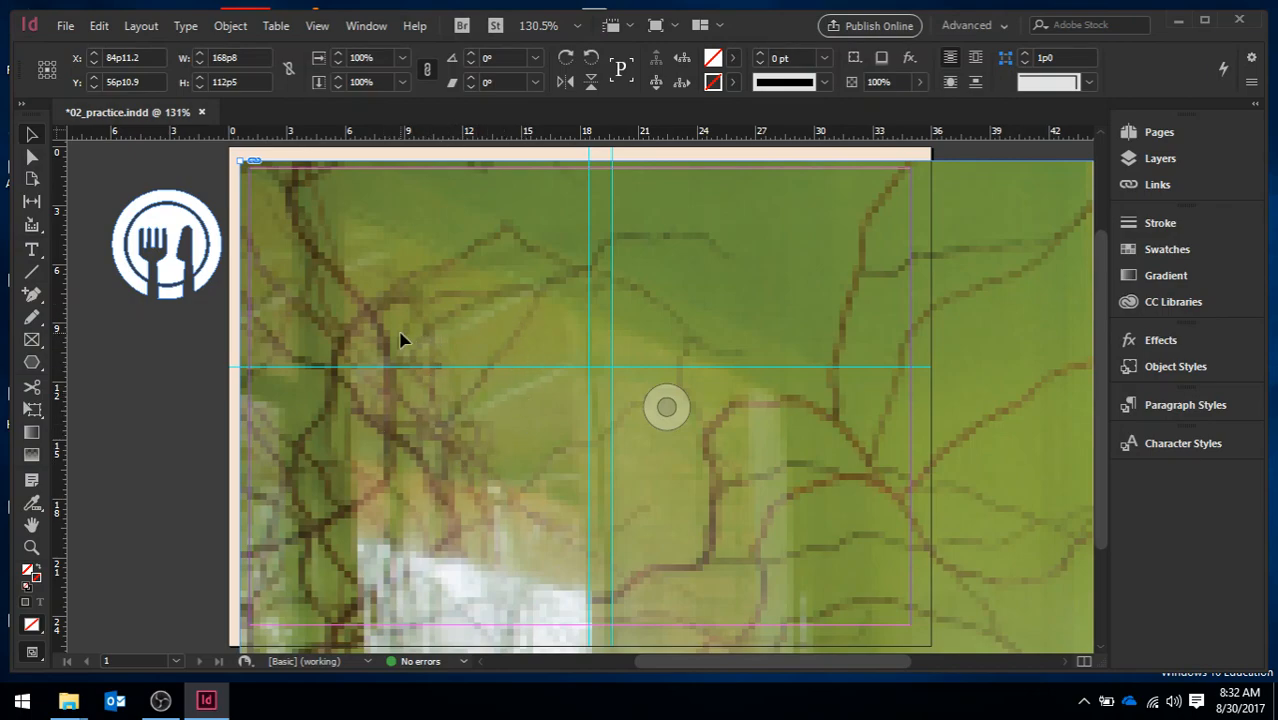
# Crop the DiningRoom image frame to about 16p4 by 11p0 and position it in the page's upper-right area
pyautogui.hotkey('ctrl', '-')
pyautogui.hotkey('ctrl', '-')
pyautogui.hotkey('ctrl', '-')
pyautogui.hotkey('ctrl', '-')
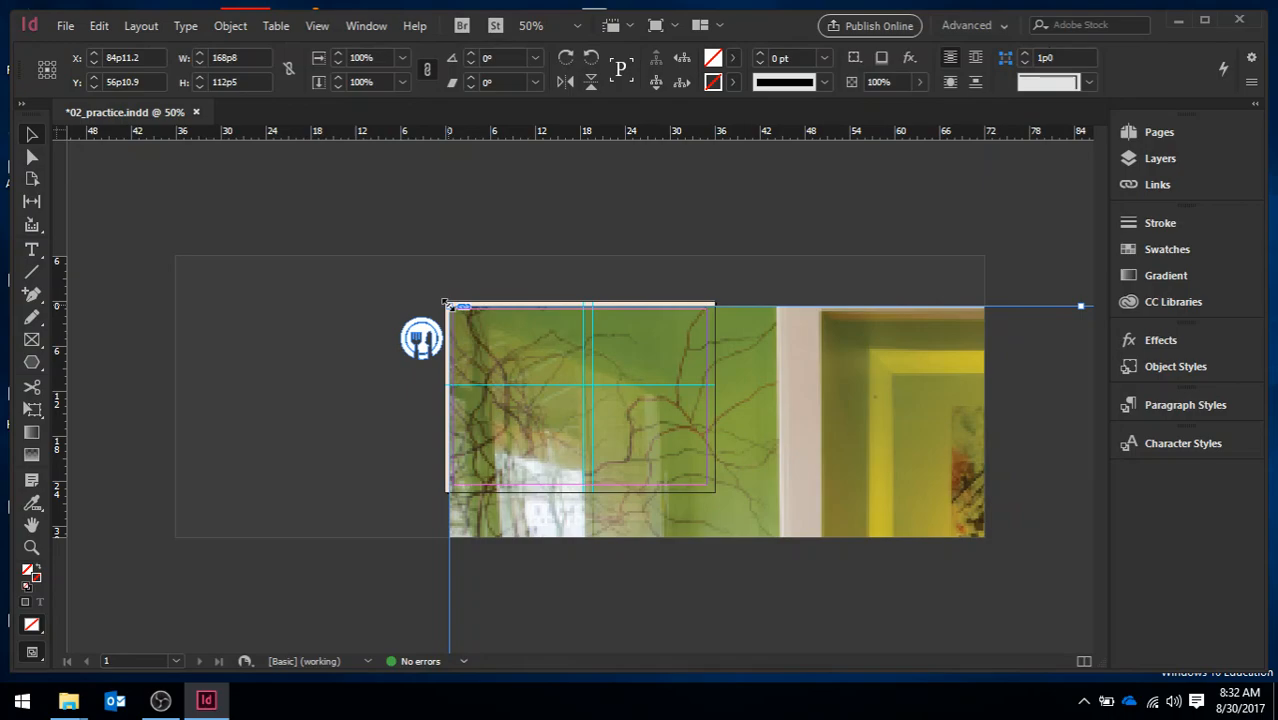
pyautogui.moveTo(446, 303); pyautogui.dragTo(727, 499)
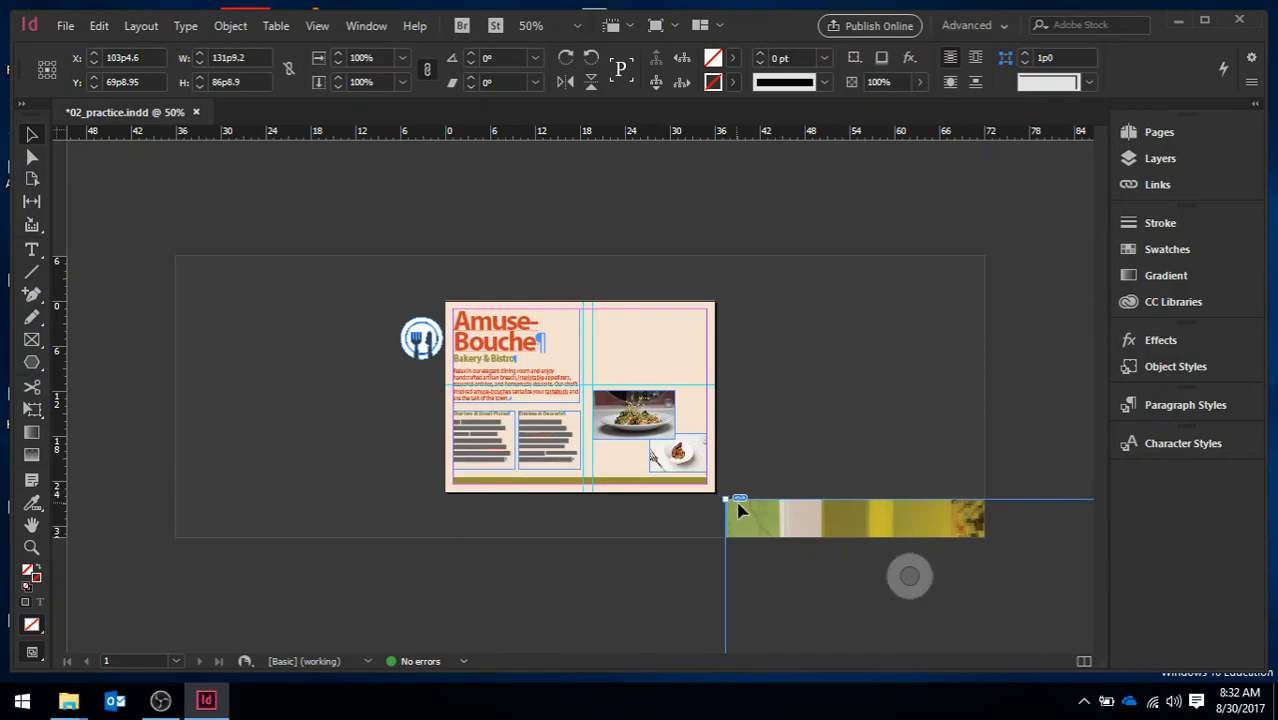
pyautogui.moveTo(860, 518); pyautogui.dragTo(286, 199)
pyautogui.moveTo(151, 178); pyautogui.dragTo(445, 392)
pyautogui.moveTo(851, 472); pyautogui.dragTo(608, 250)
pyautogui.moveTo(207, 158); pyautogui.dragTo(476, 342)
pyautogui.moveTo(782, 442); pyautogui.dragTo(599, 291)
pyautogui.moveTo(293, 187); pyautogui.dragTo(631, 334)
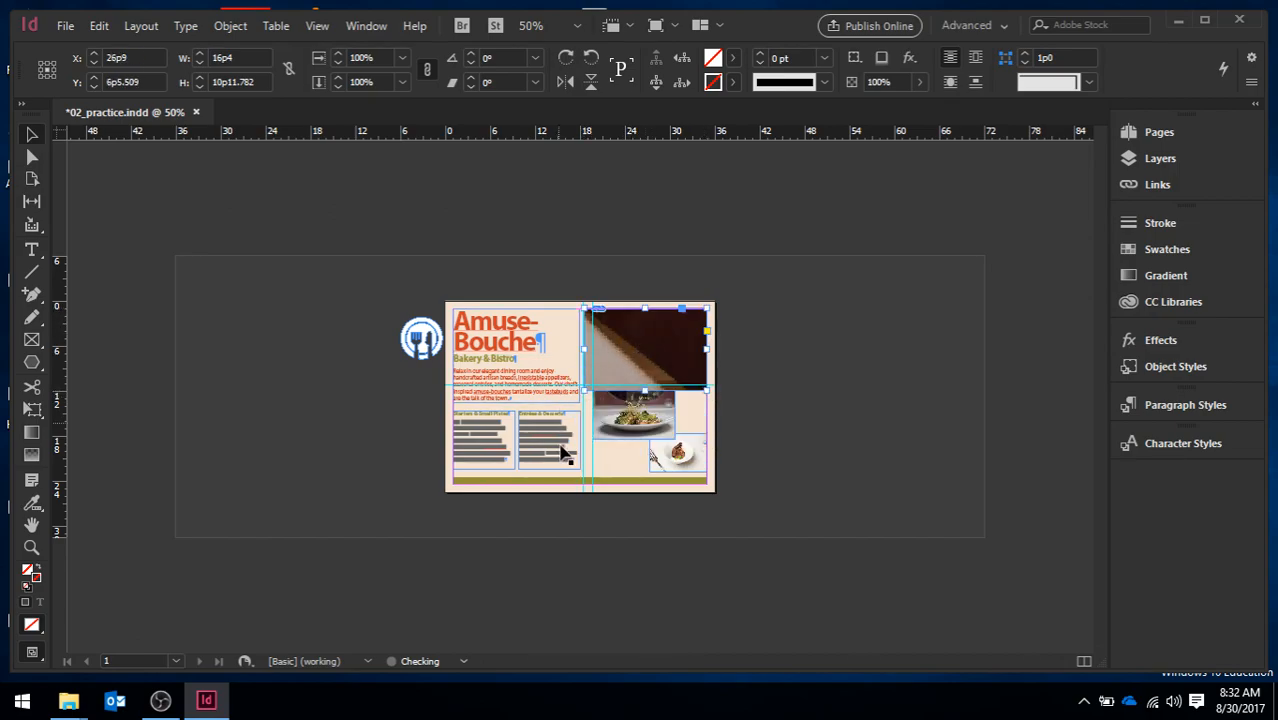
# Snap the image frame's edges to the guides and top margin, making it about 15p3 by 10p2
pyautogui.hotkey('ctrl', '=')
pyautogui.hotkey('ctrl', '=')
pyautogui.hotkey('ctrl', '=')
pyautogui.hotkey('ctrl', '=')
pyautogui.hotkey('ctrl', '=')
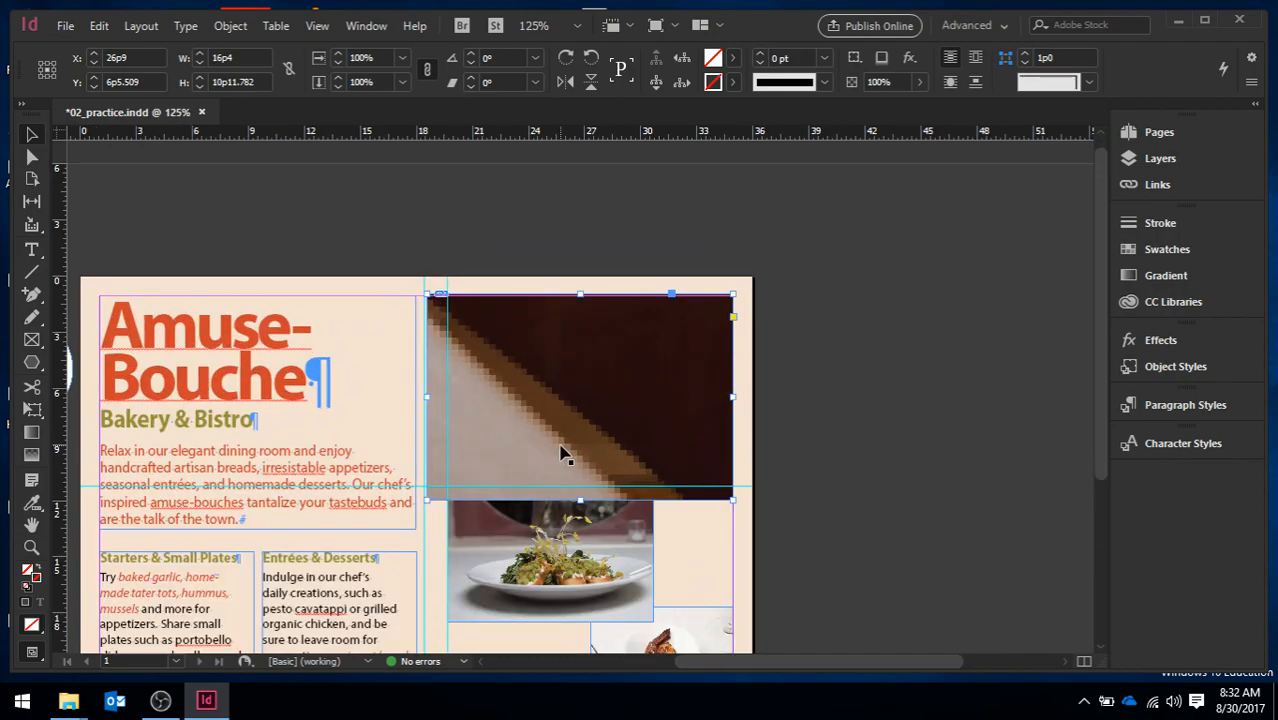
pyautogui.hotkey('ctrl', '=')
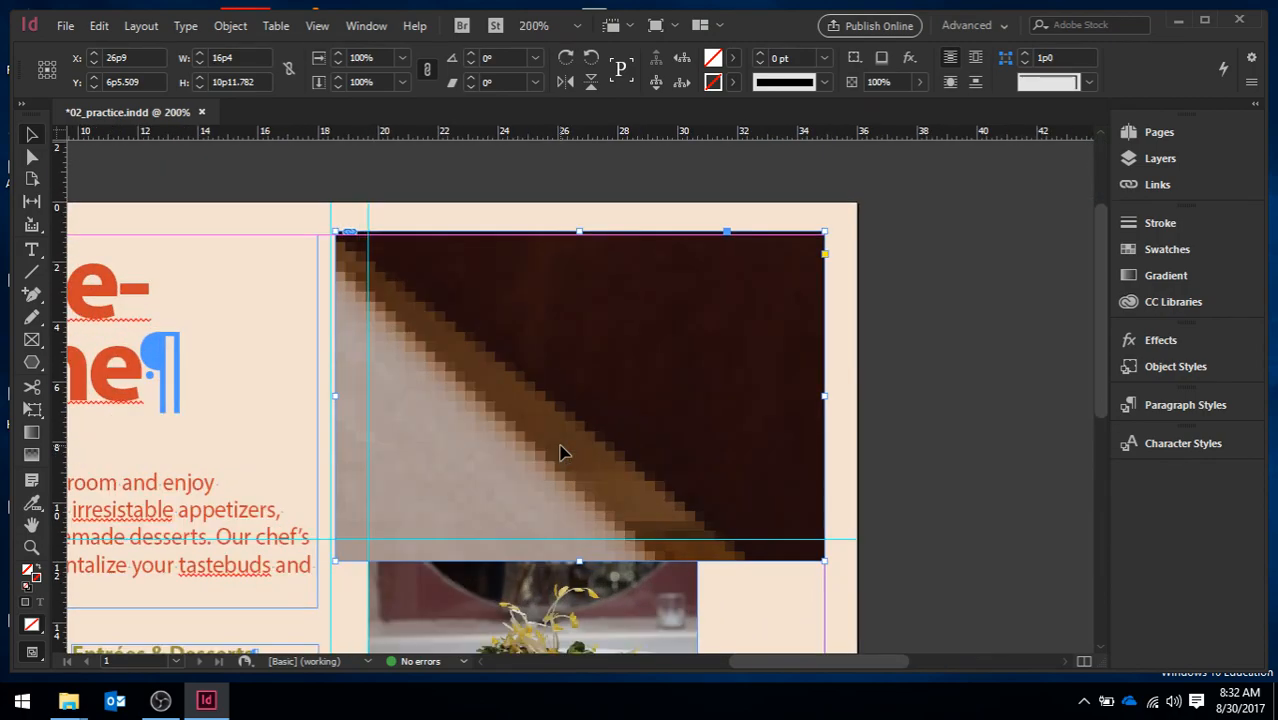
pyautogui.scroll(-2, 1093, 325)
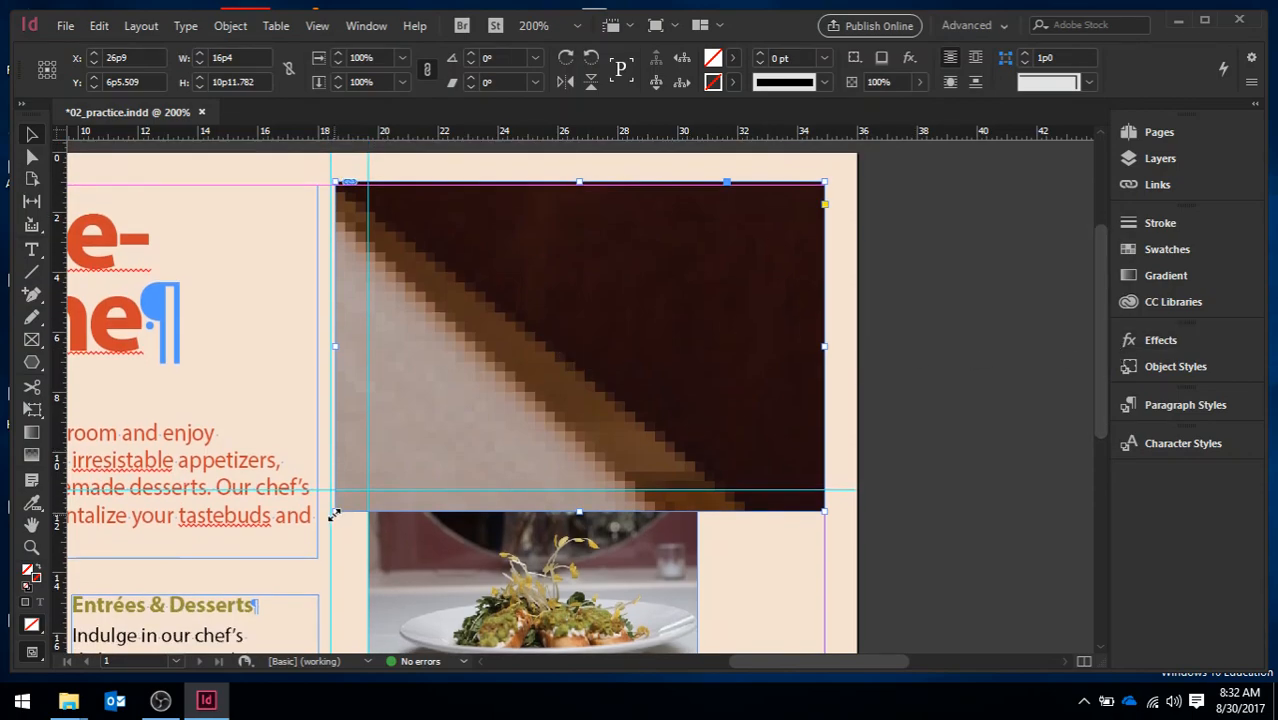
pyautogui.moveTo(334, 511); pyautogui.dragTo(368, 490)
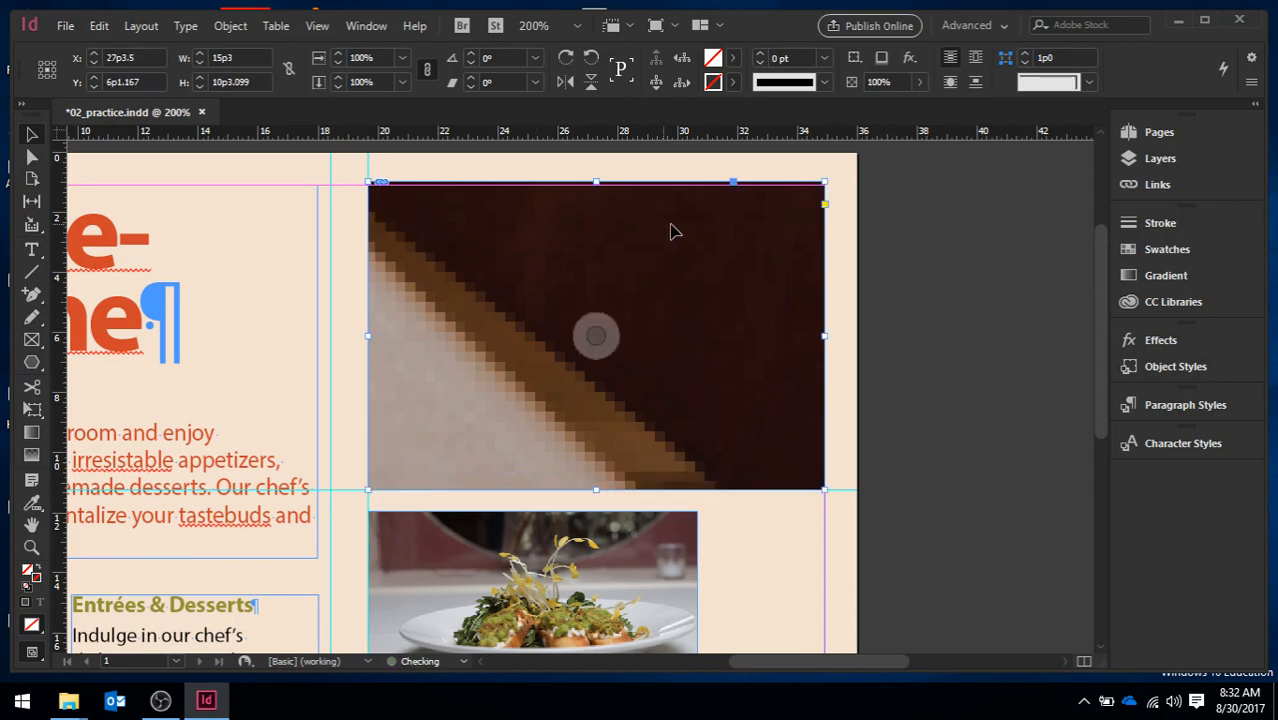
pyautogui.moveTo(823, 182)
pyautogui.mouseDown()
pyautogui.moveTo(795, 213)
pyautogui.moveTo(827, 184)
pyautogui.mouseUp()
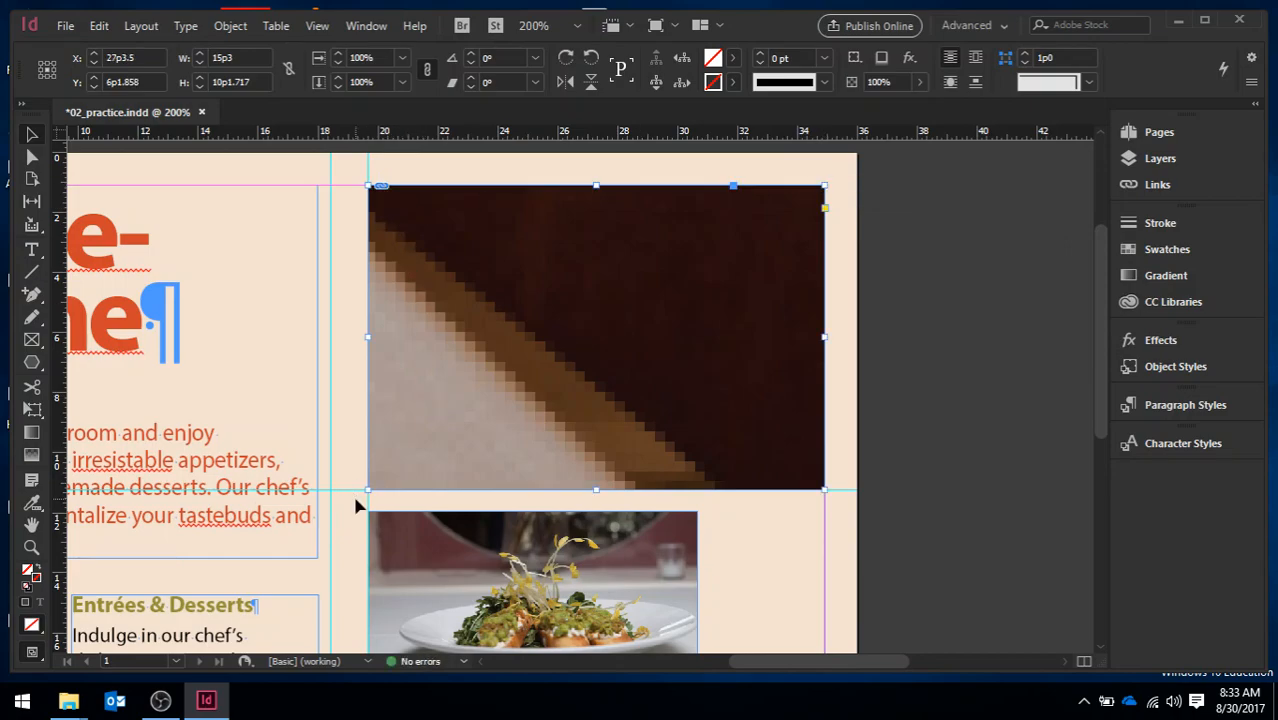
pyautogui.moveTo(502, 322)
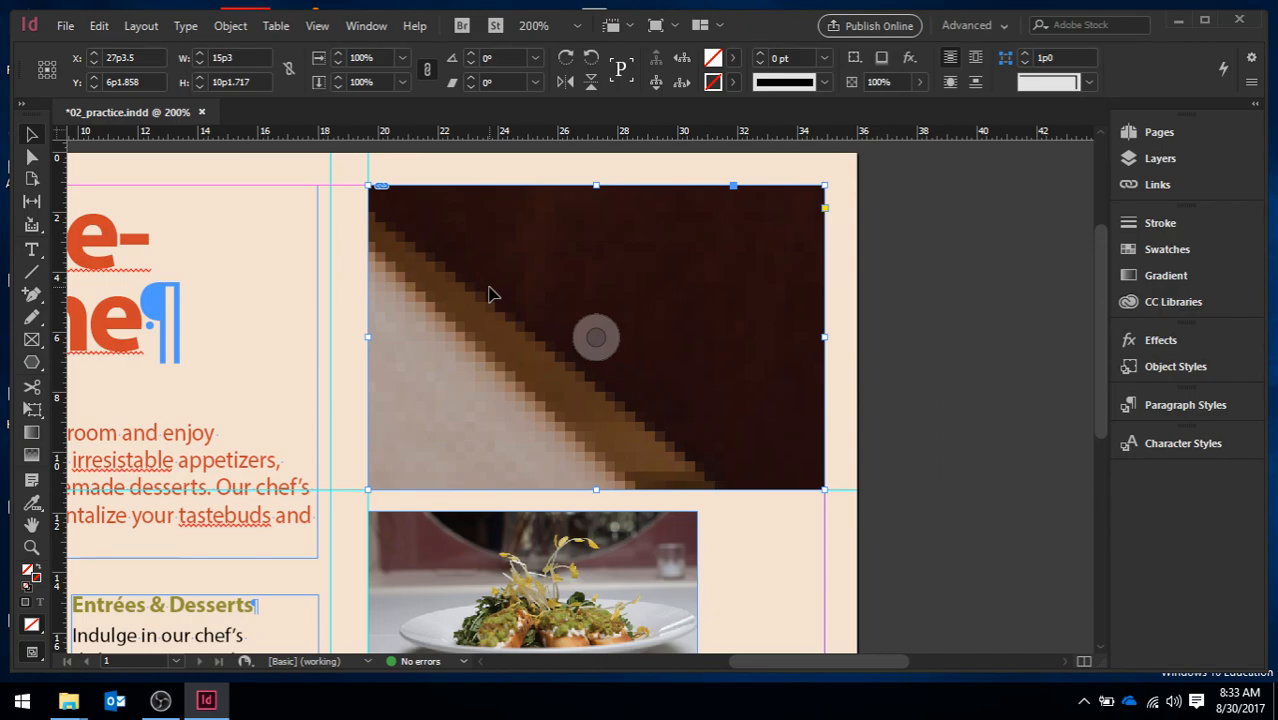
pyautogui.rightClick(490, 294)
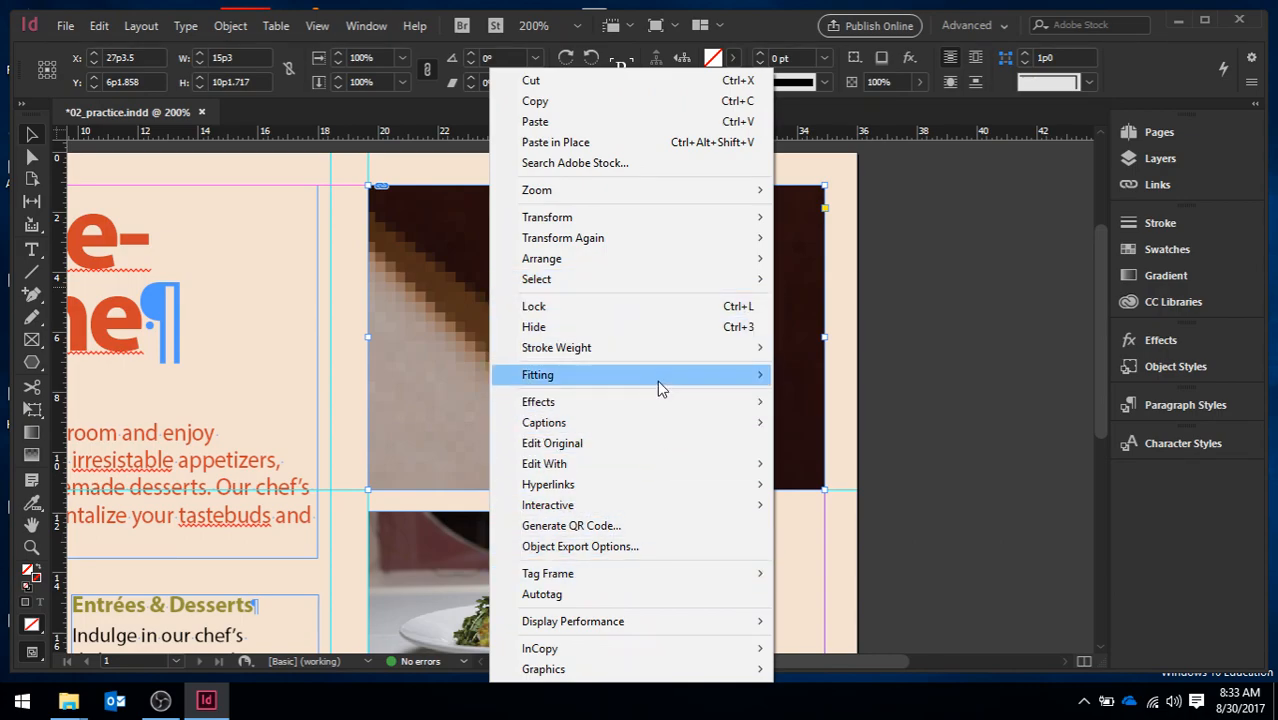
pyautogui.moveTo(659, 388)
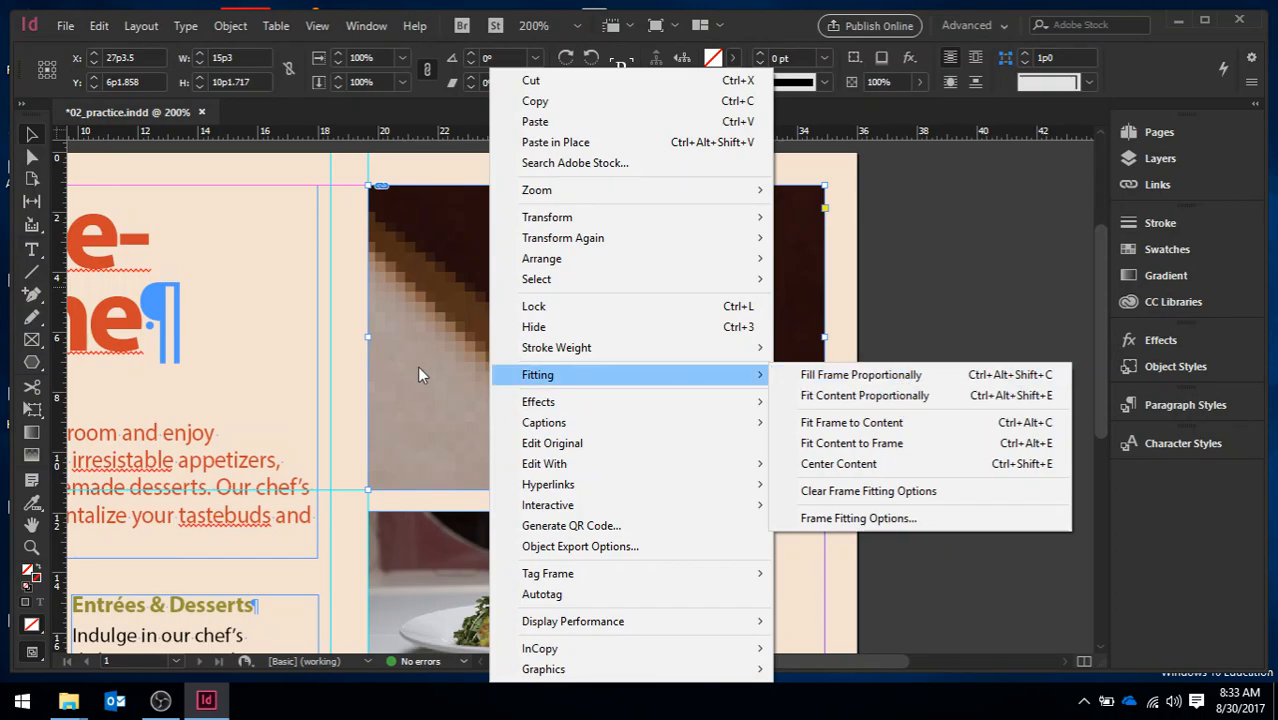
pyautogui.click(406, 292)
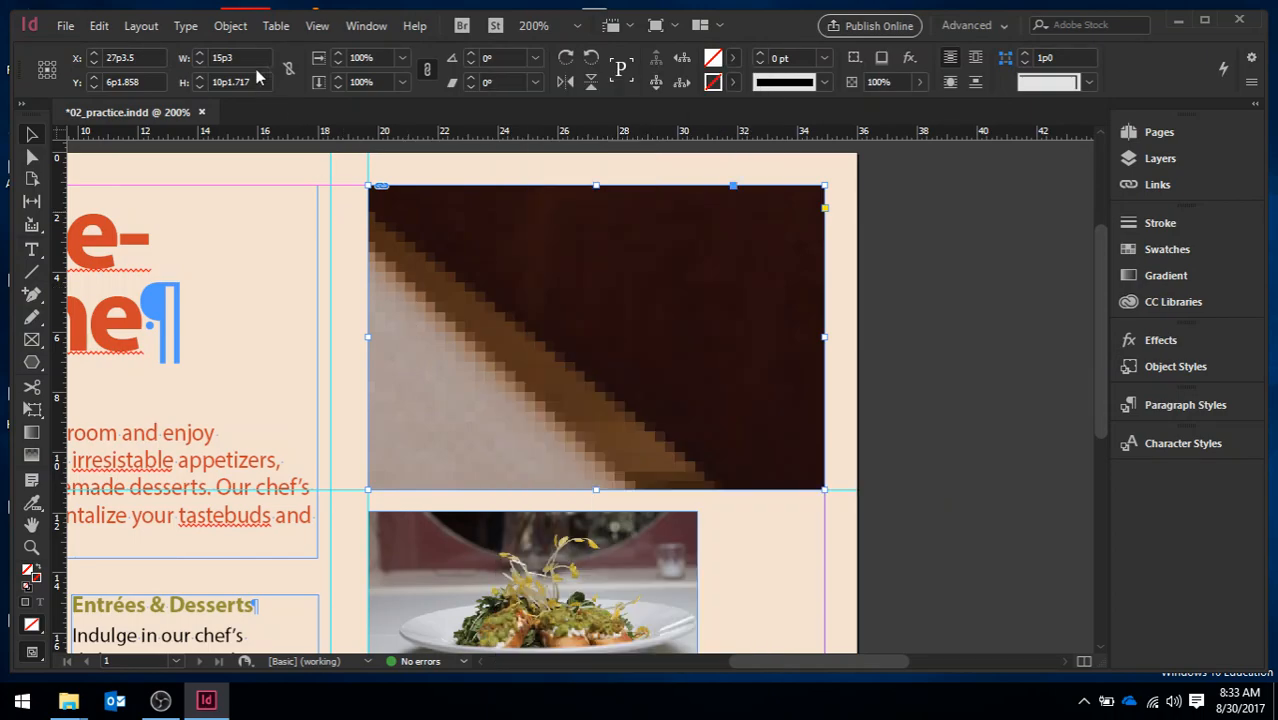
pyautogui.click(230, 26)
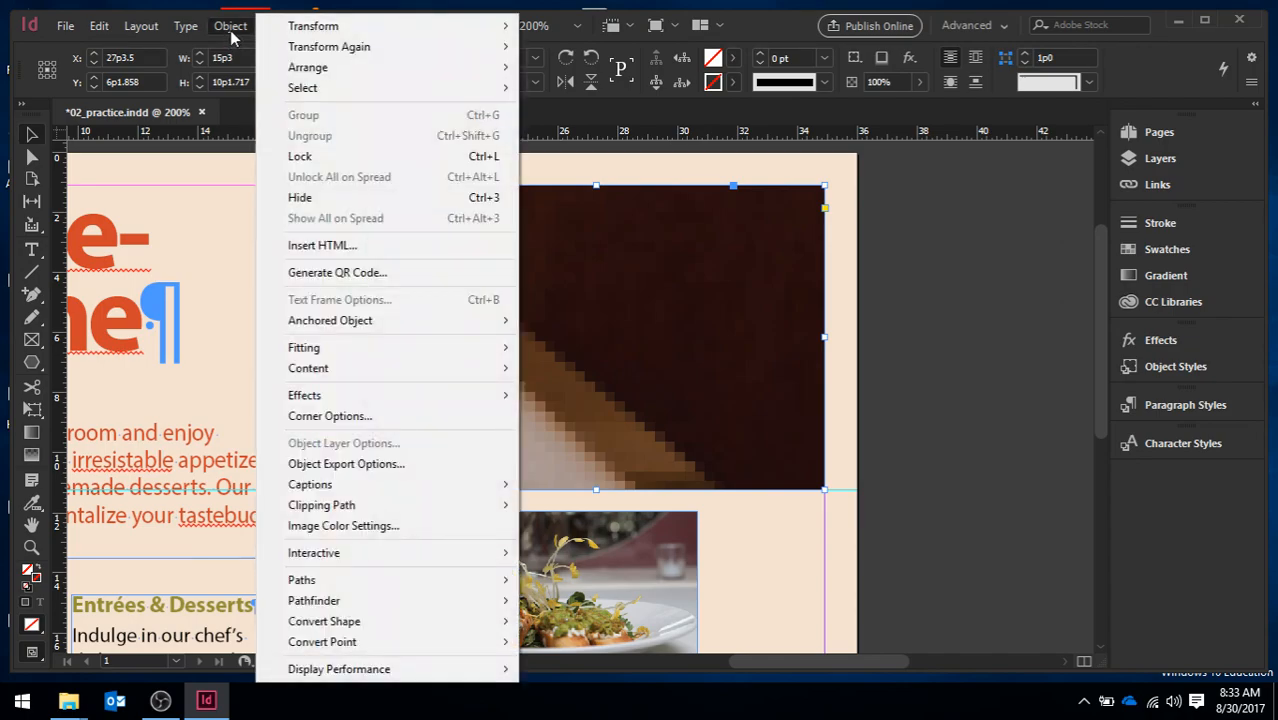
pyautogui.moveTo(416, 348)
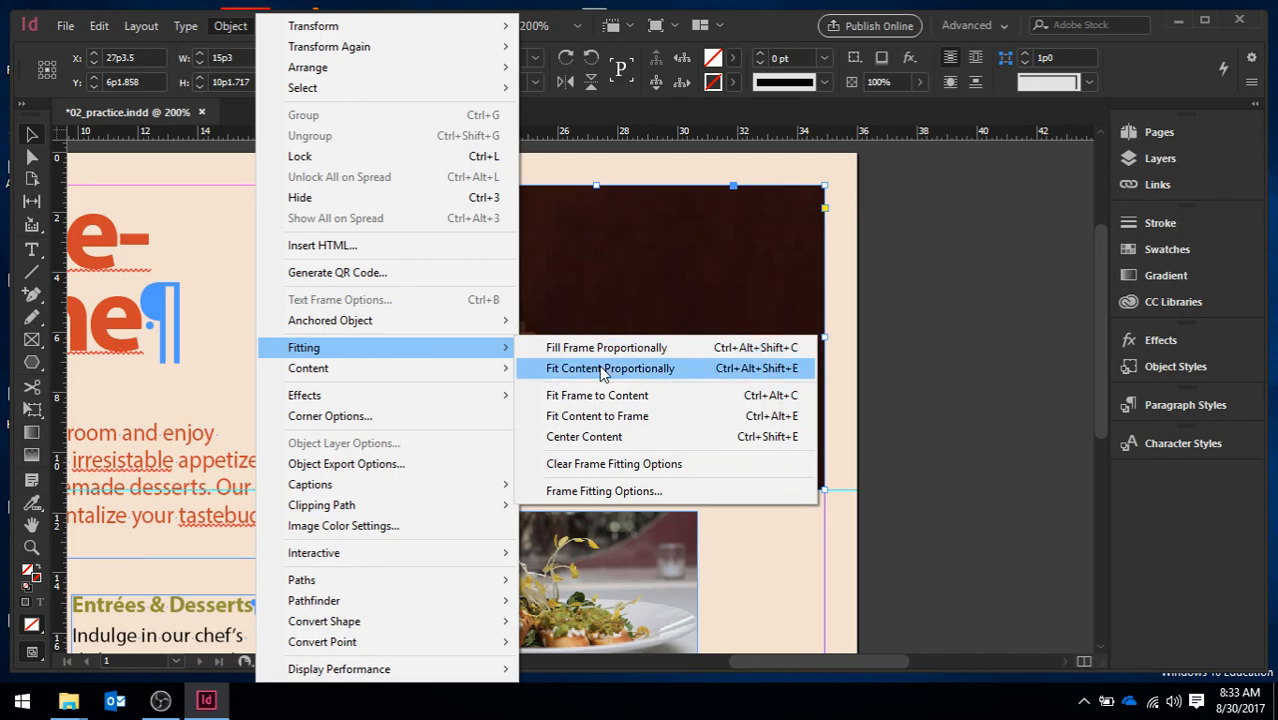
pyautogui.click(927, 387)
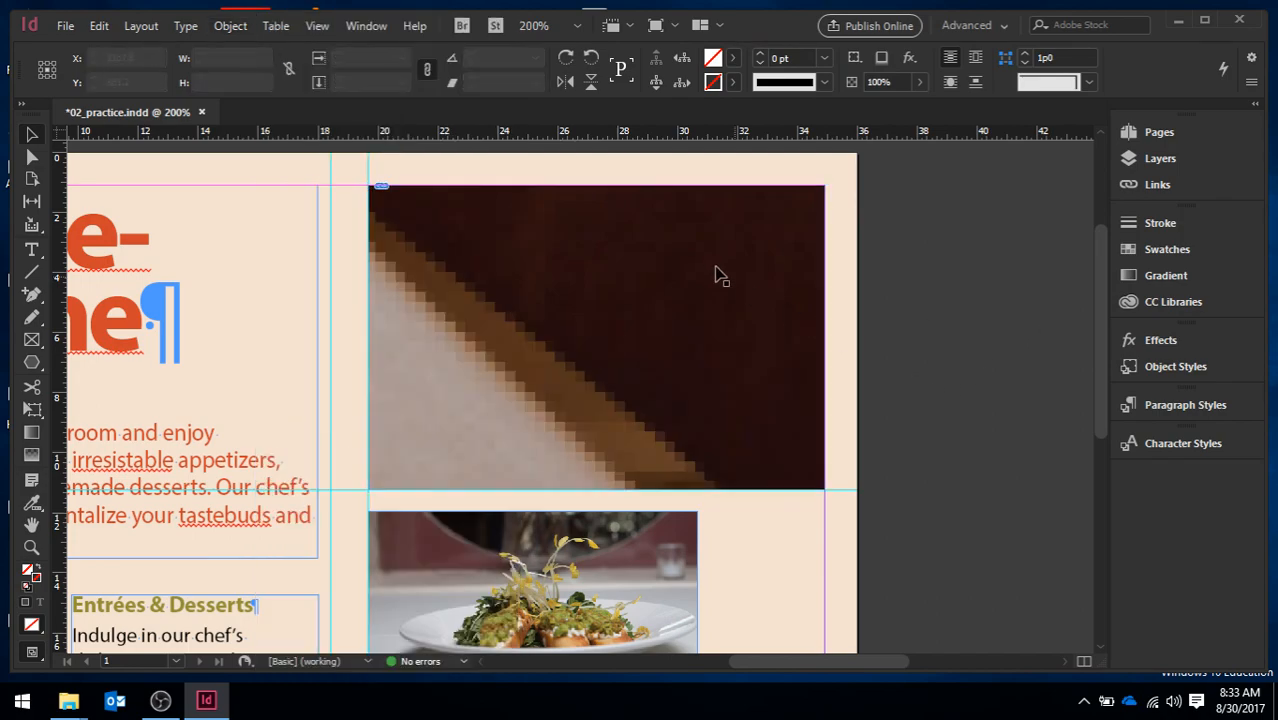
# Delete the cropped image and draw an empty rectangle frame of about 15p3 by 10p2 in its place between guides and margins
pyautogui.click(716, 268)
pyautogui.press('Delete')
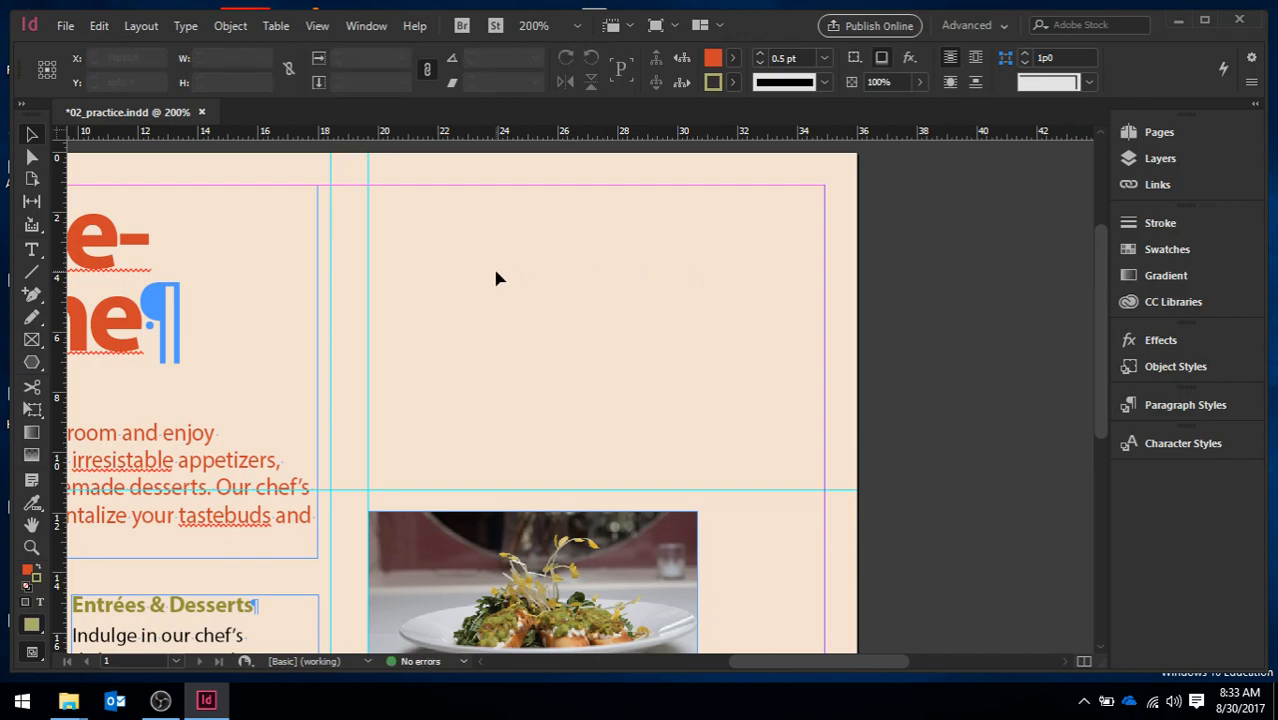
pyautogui.click(29, 345)
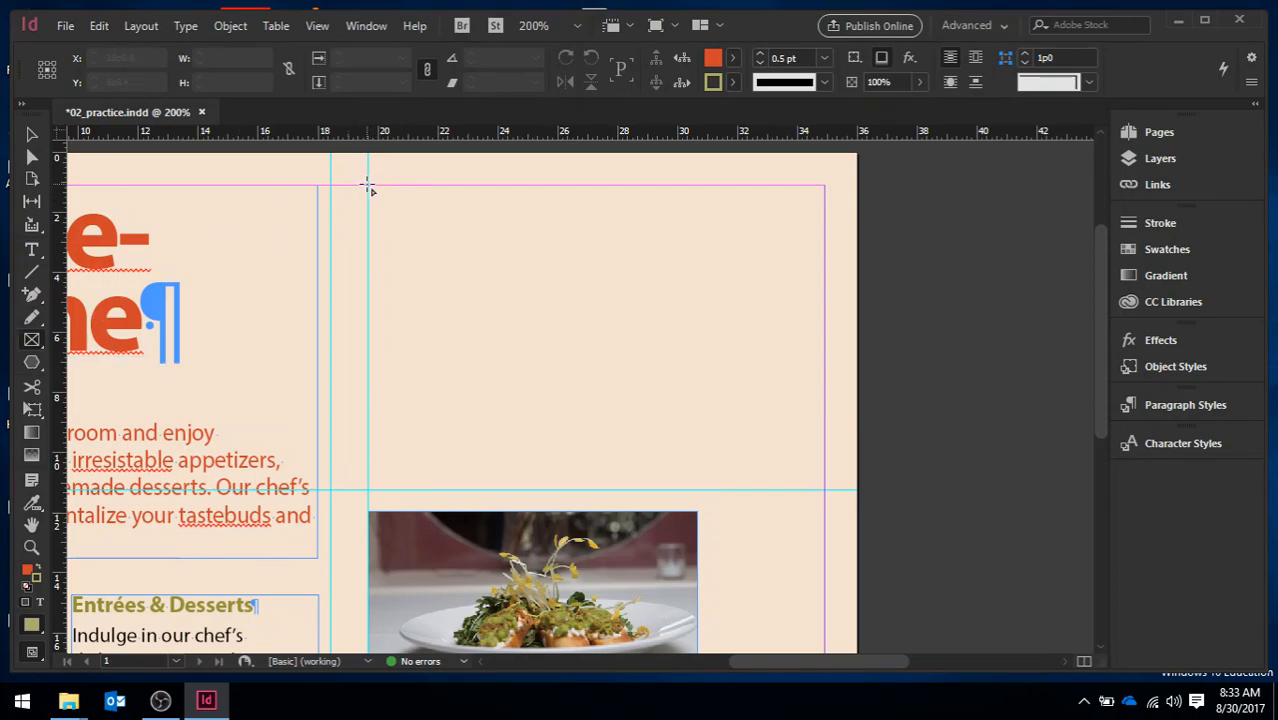
pyautogui.moveTo(368, 186); pyautogui.dragTo(826, 491)
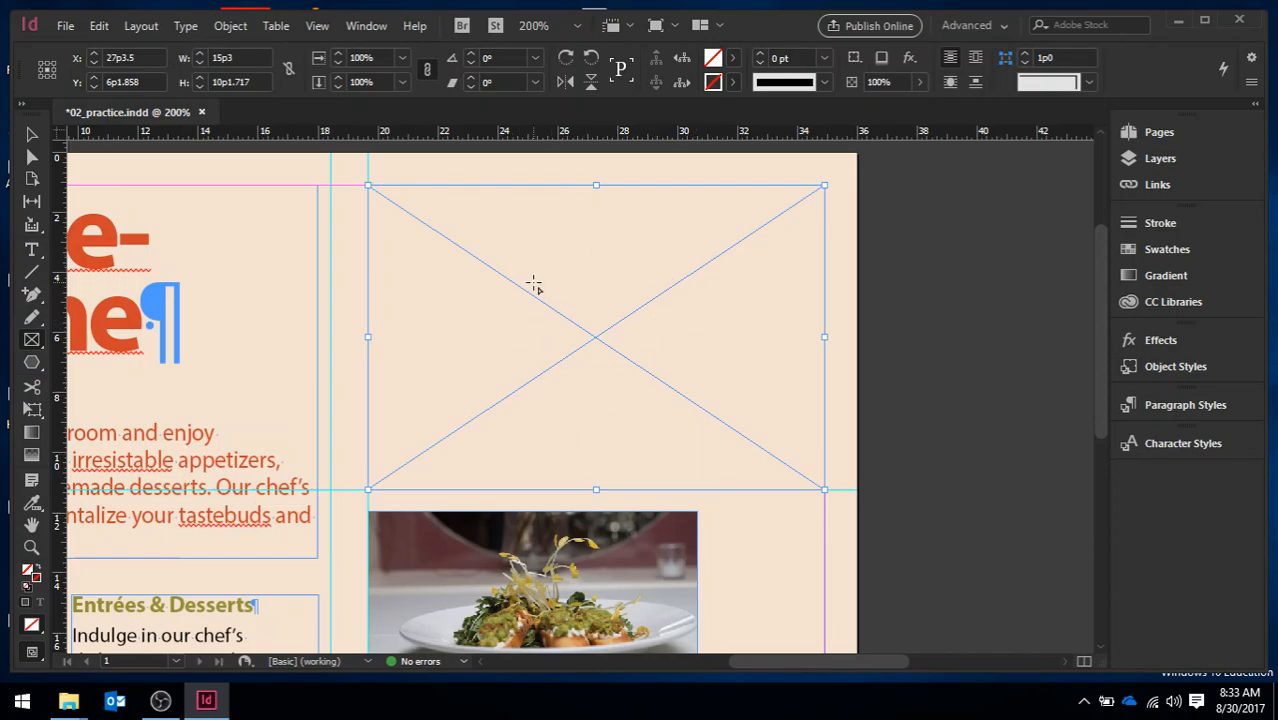
# Place the DiningRoom image from the Lesson 02 folder into the empty frame above the salad photo
pyautogui.click(66, 26)
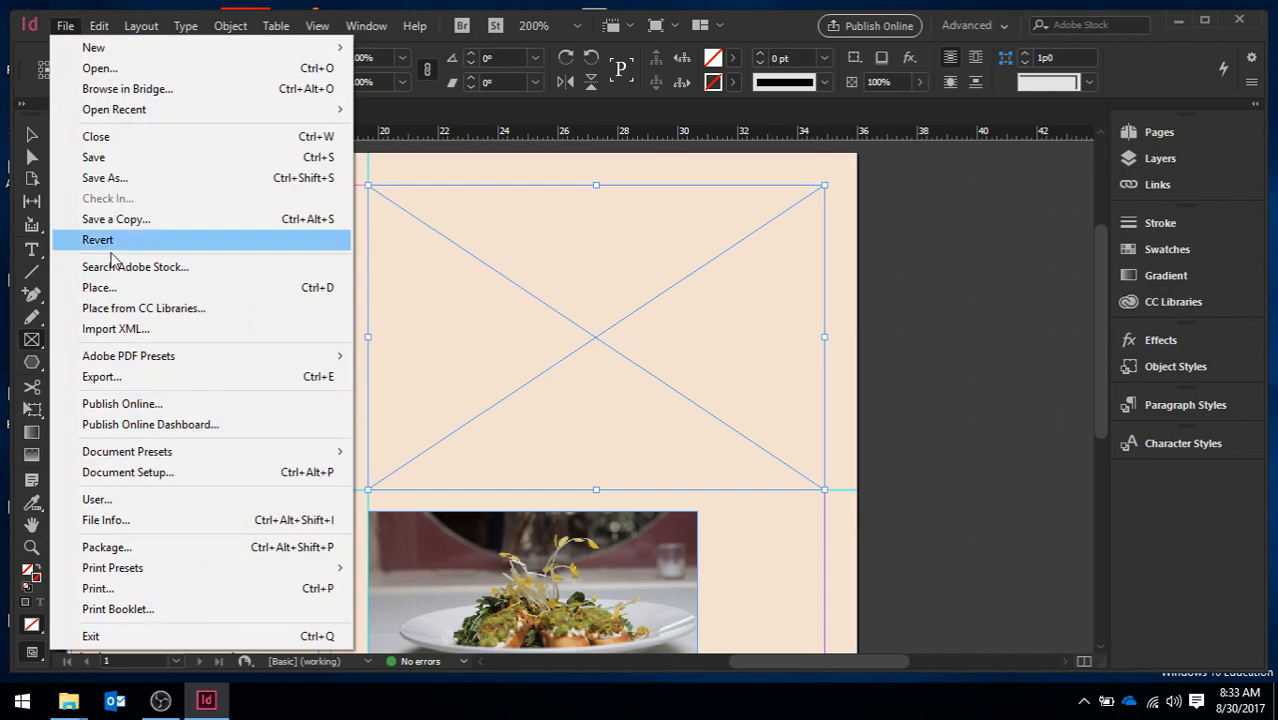
pyautogui.click(135, 289)
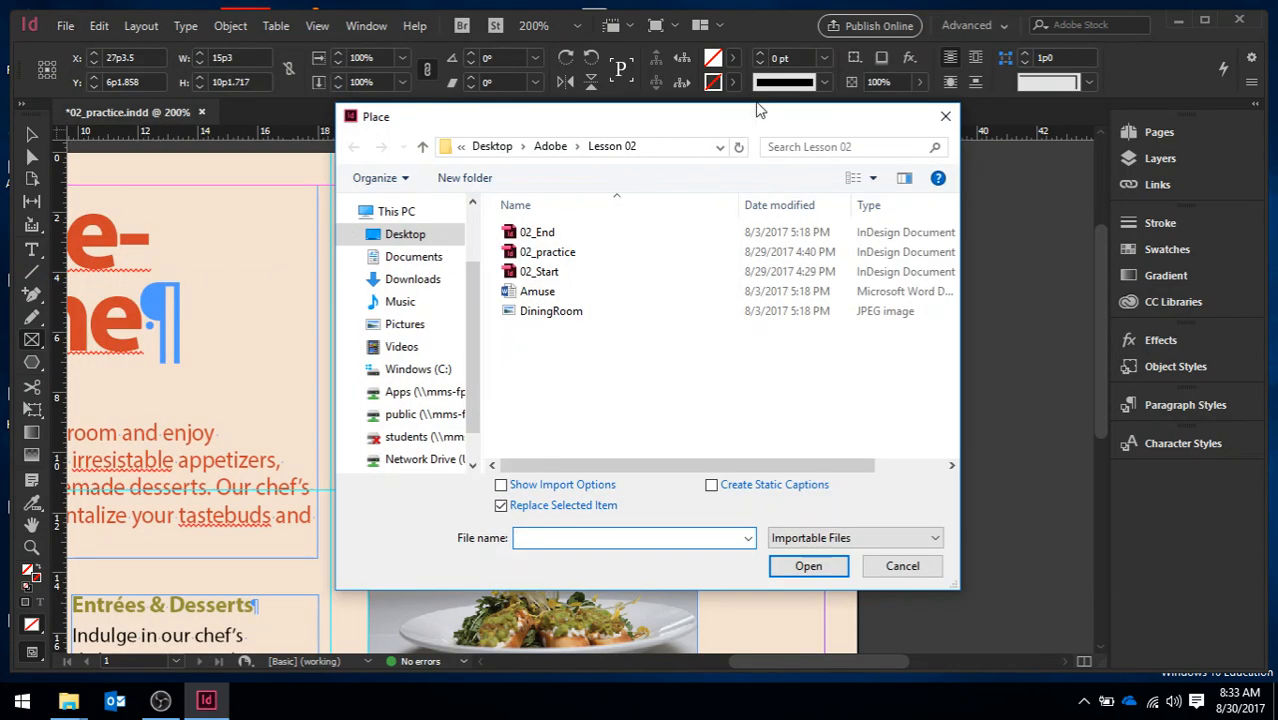
pyautogui.moveTo(742, 120); pyautogui.dragTo(739, 456)
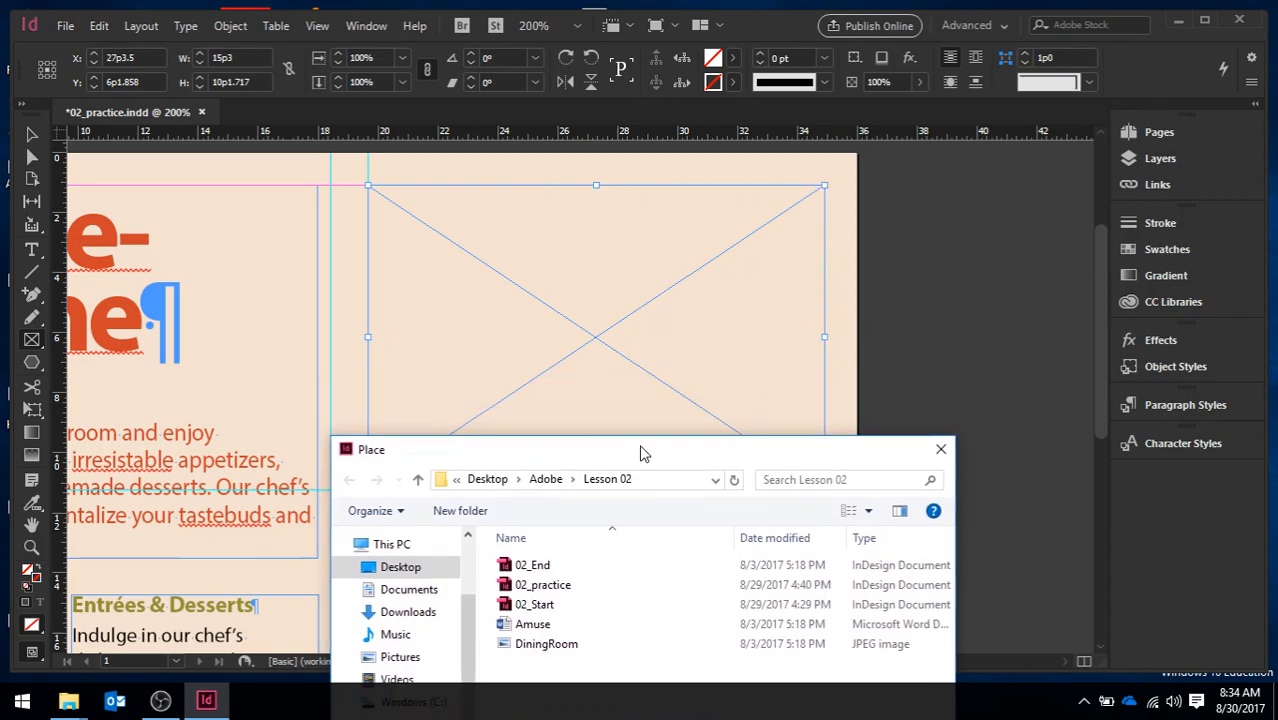
pyautogui.moveTo(645, 452); pyautogui.dragTo(653, 135)
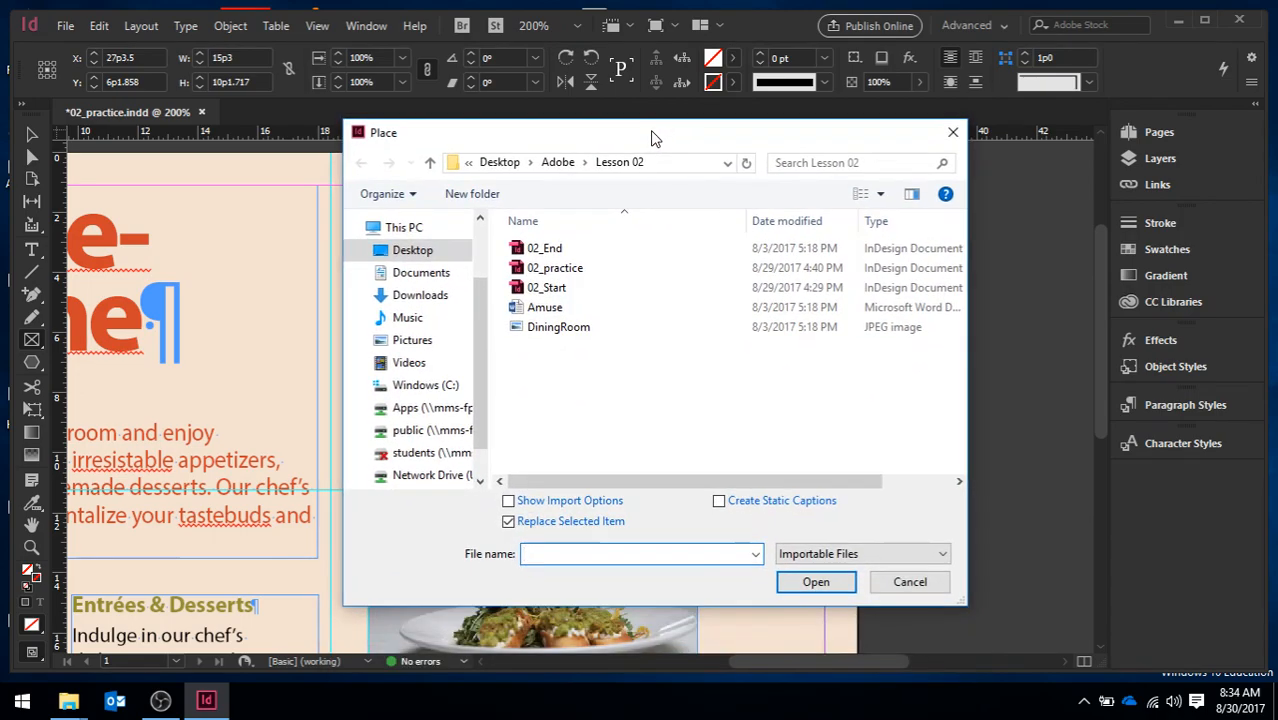
pyautogui.click(557, 333)
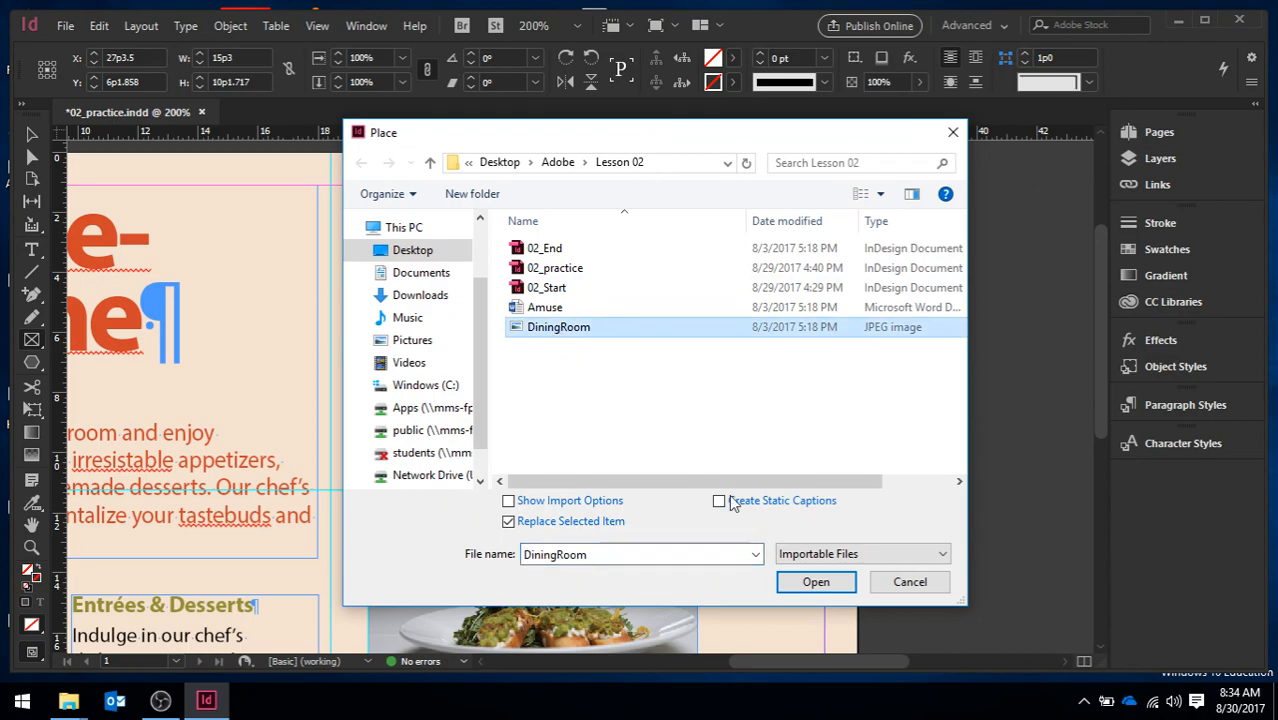
pyautogui.click(816, 584)
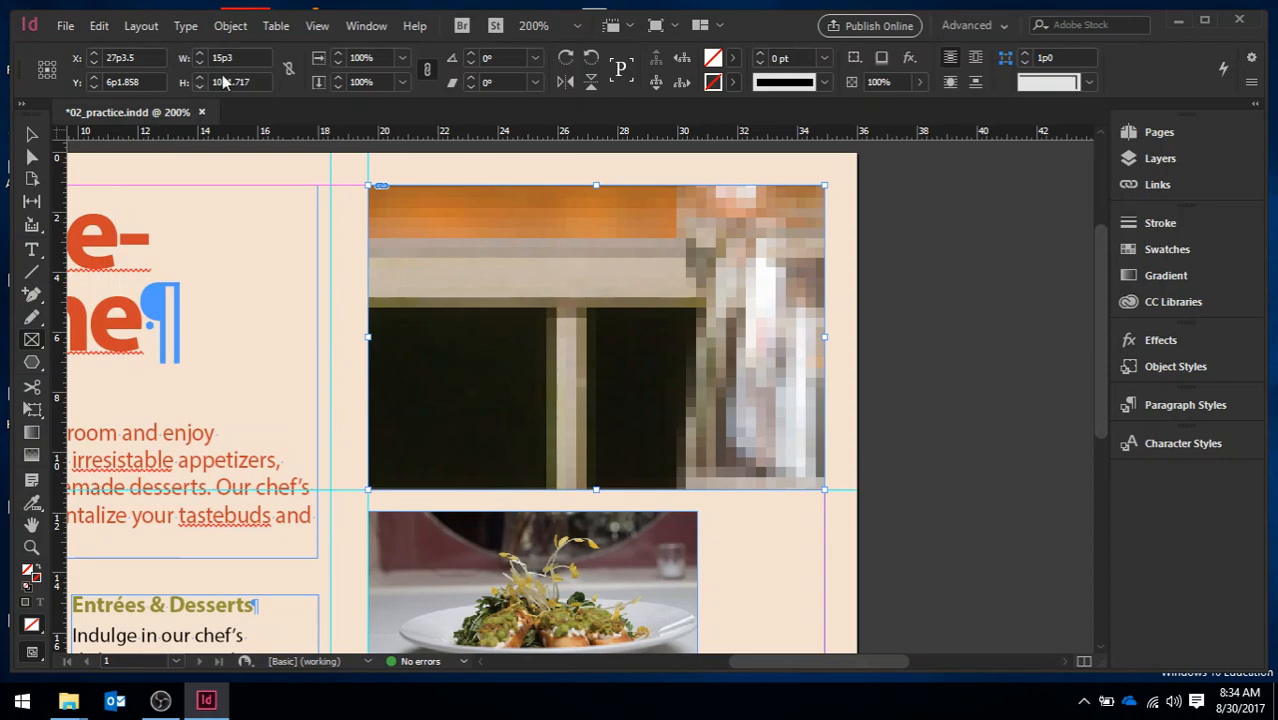
# Apply Fill Frame Proportionally, followed by Fit Content Proportionally, to the DiningRoom image
pyautogui.click(243, 27)
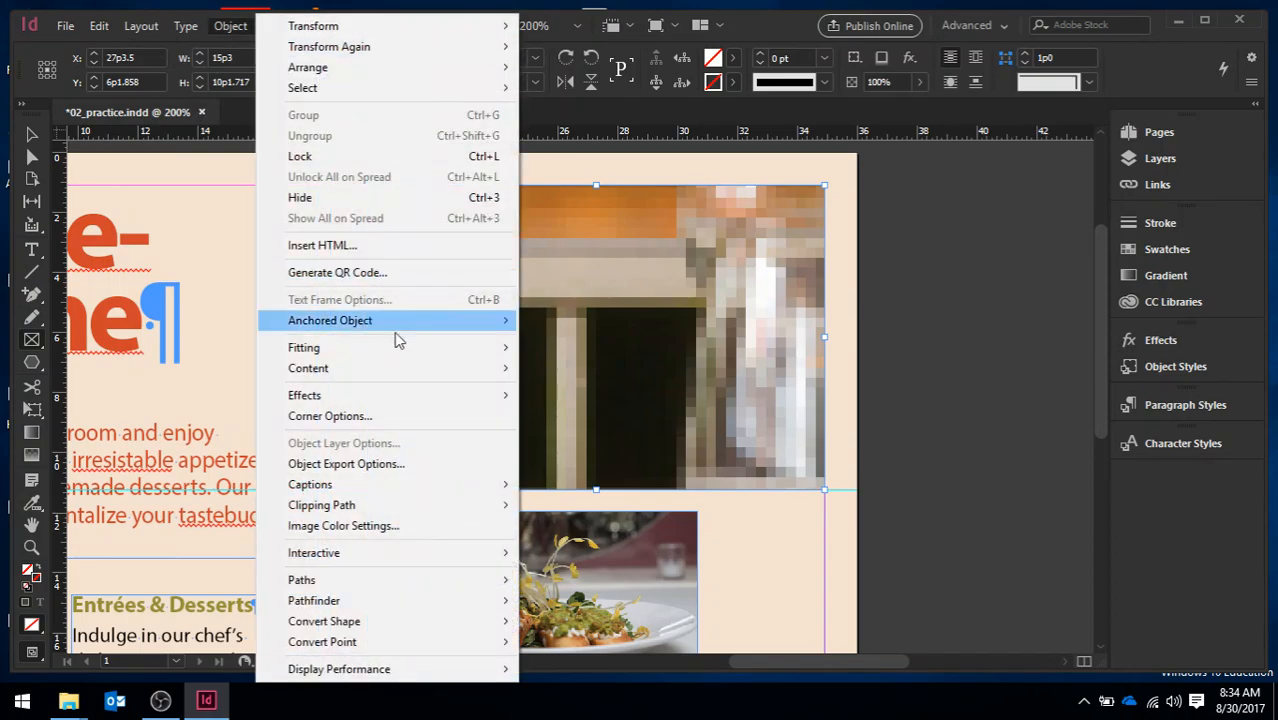
pyautogui.moveTo(402, 346)
pyautogui.click(598, 347)
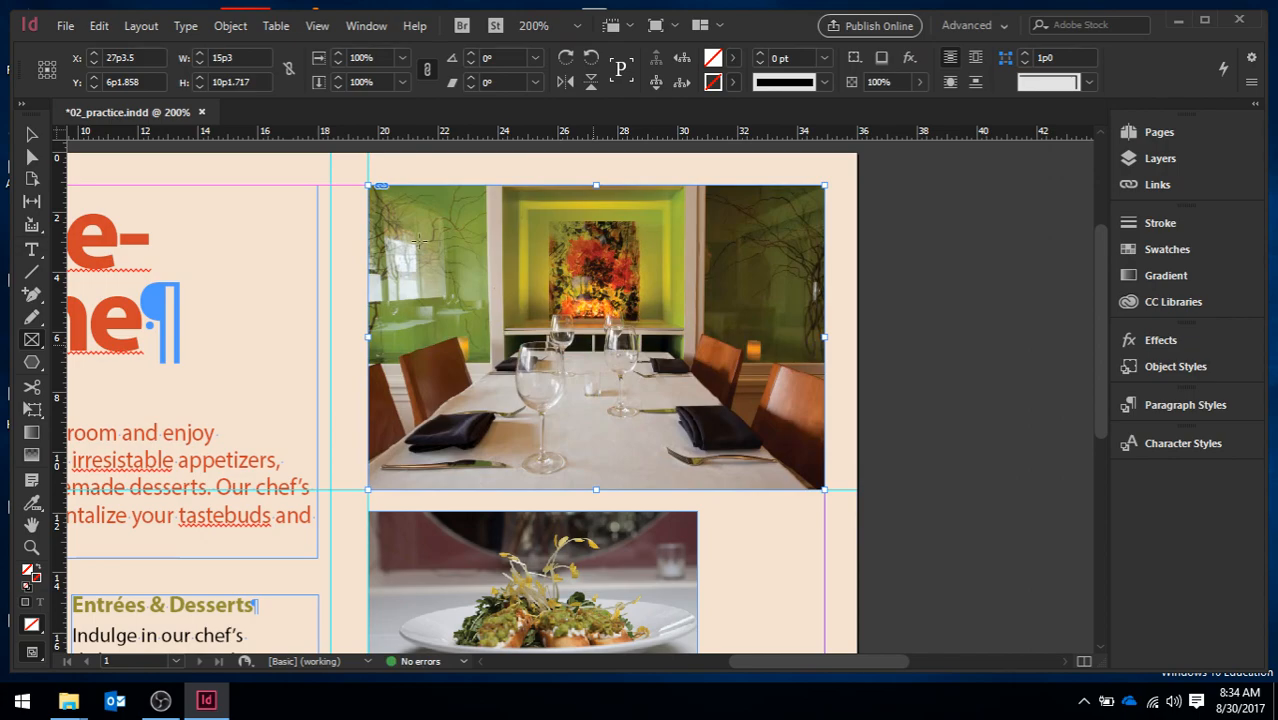
pyautogui.click(230, 30)
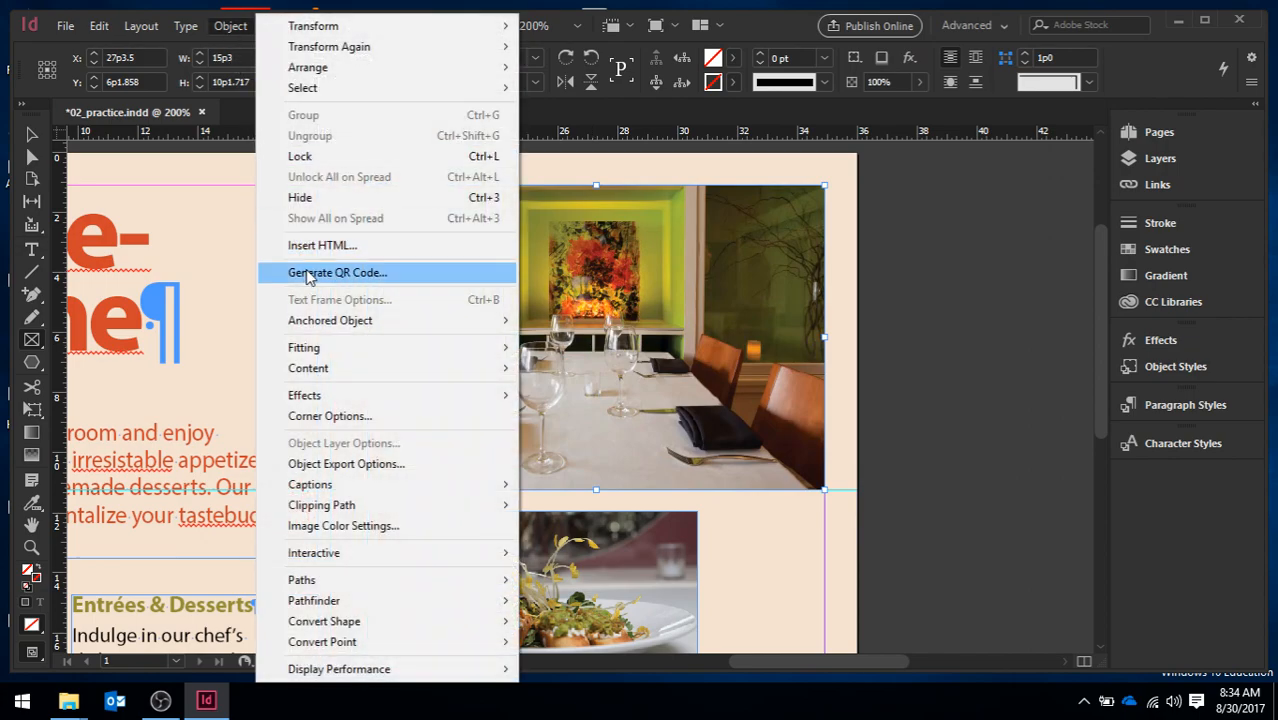
pyautogui.moveTo(414, 352)
pyautogui.click(573, 366)
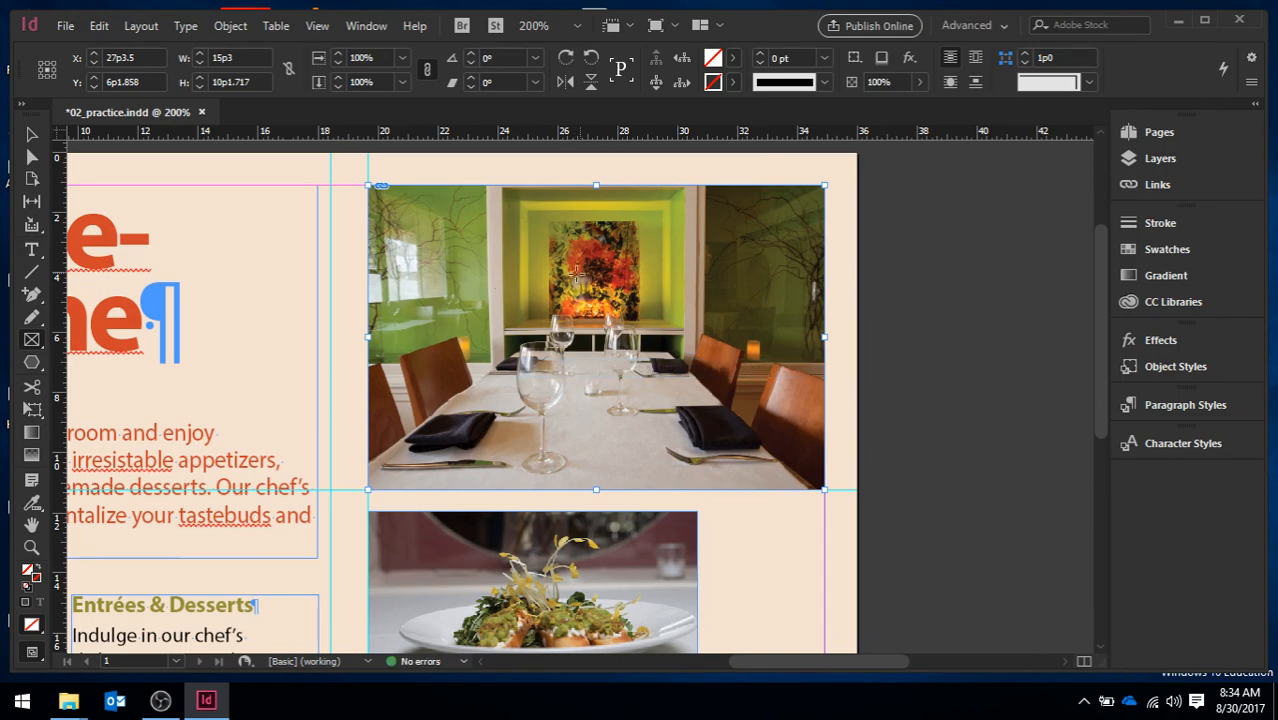
# Scale the DiningRoom image and its frame down from the lower-left corner to about 12p2 by 7p6
pyautogui.click(31, 134)
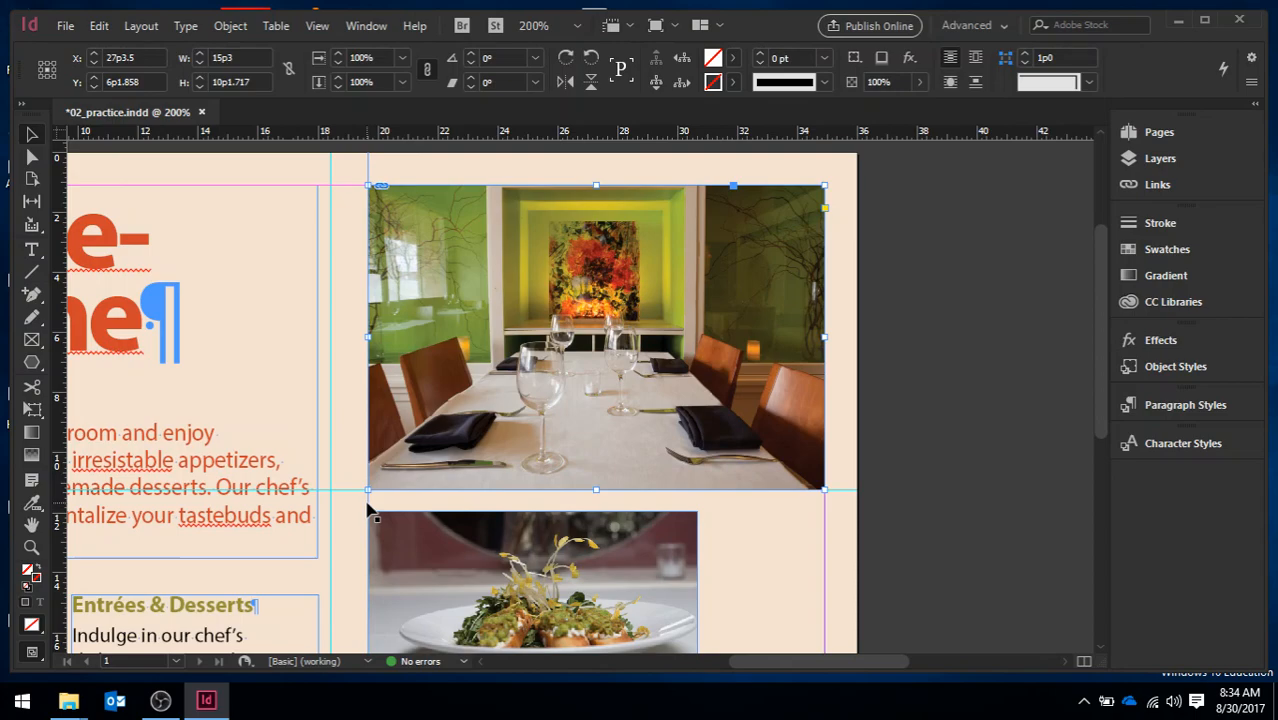
pyautogui.moveTo(368, 488); pyautogui.dragTo(458, 411)
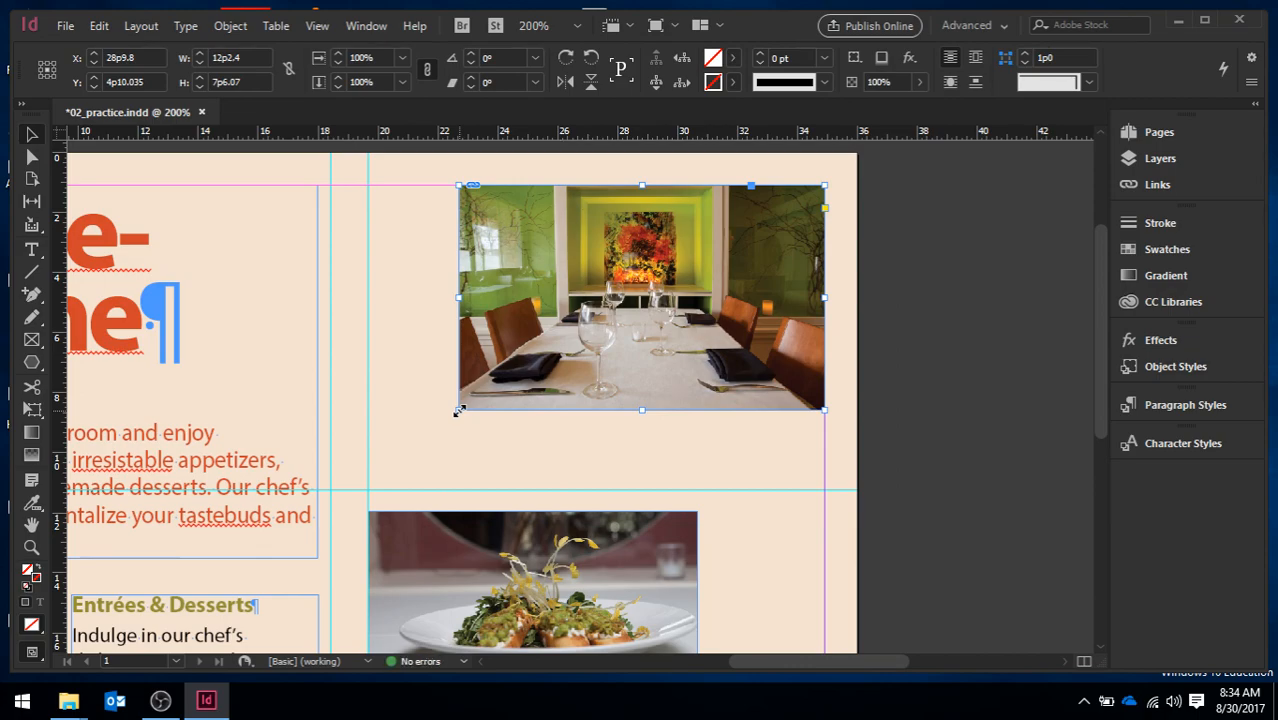
# Enlarge the DiningRoom image and frame to about 13p3 by 8p6 and move it down against the margin, overlapping the salad photo
pyautogui.moveTo(458, 411); pyautogui.dragTo(428, 441)
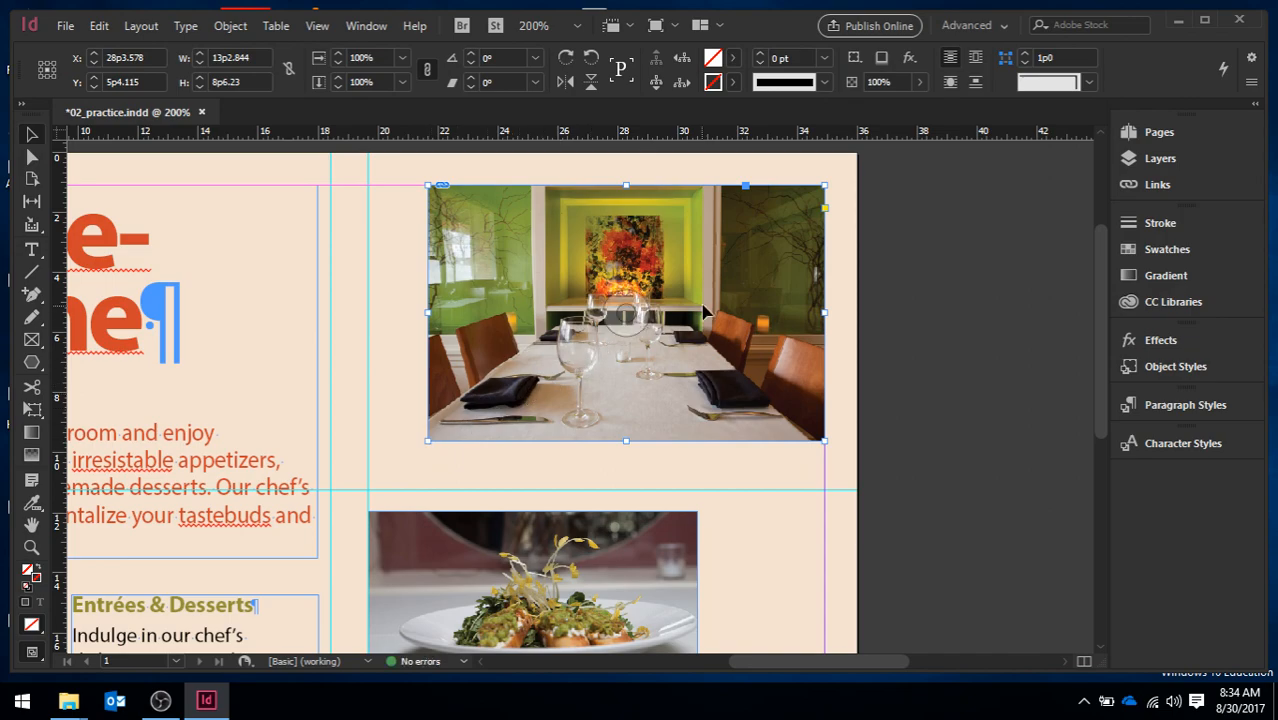
pyautogui.moveTo(710, 312); pyautogui.dragTo(758, 408)
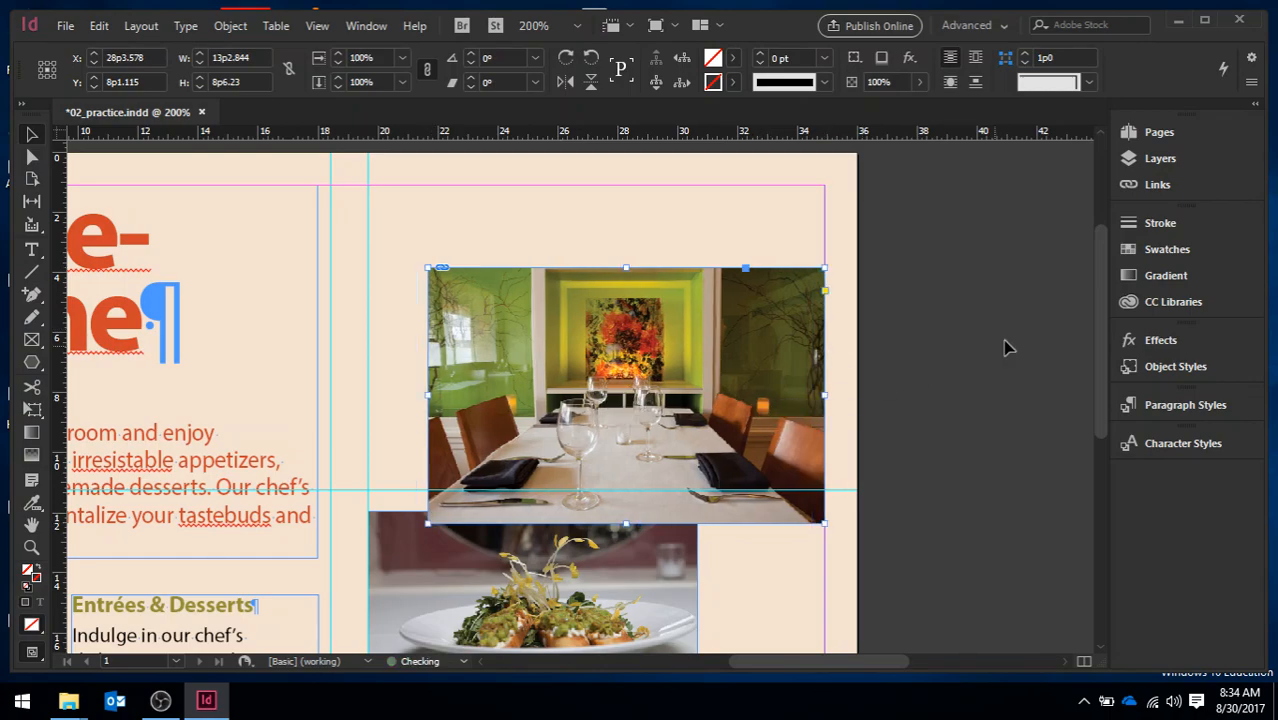
pyautogui.moveTo(1101, 322)
pyautogui.mouseDown()
pyautogui.moveTo(1117, 441)
pyautogui.moveTo(1126, 320)
pyautogui.mouseUp()
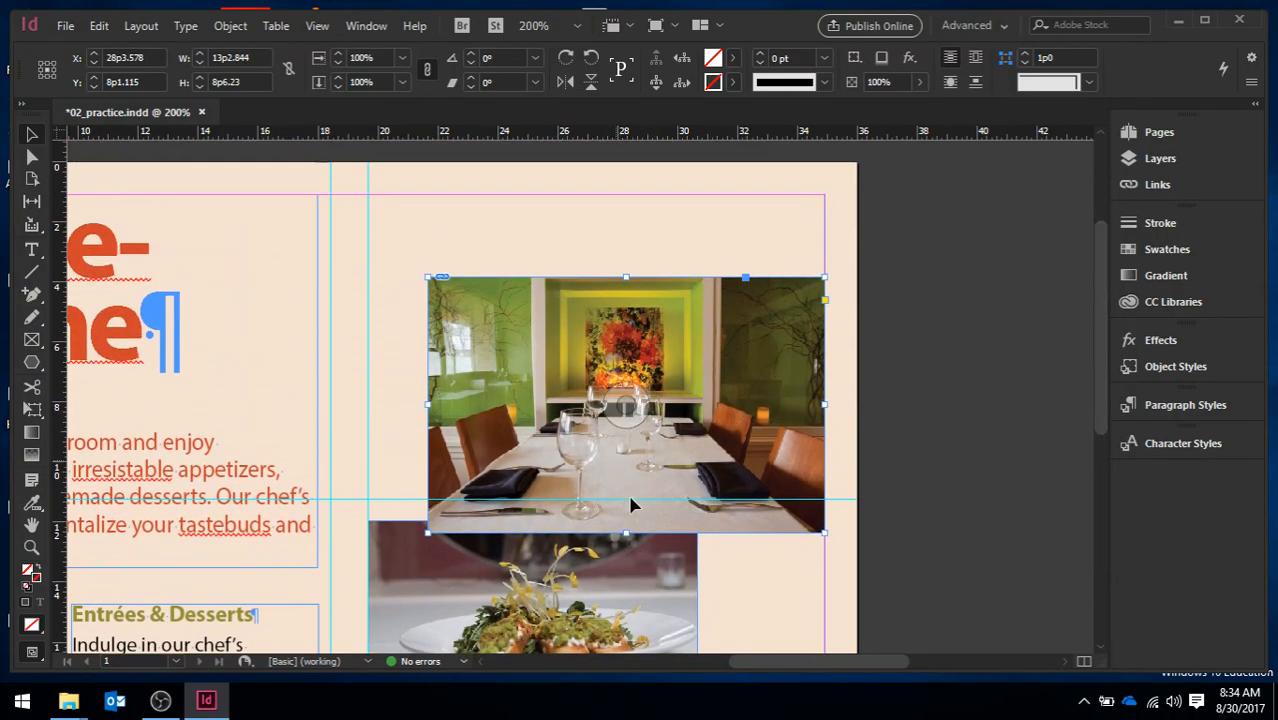
pyautogui.moveTo(726, 374)
pyautogui.mouseDown()
pyautogui.moveTo(726, 305)
pyautogui.moveTo(731, 397)
pyautogui.mouseUp()
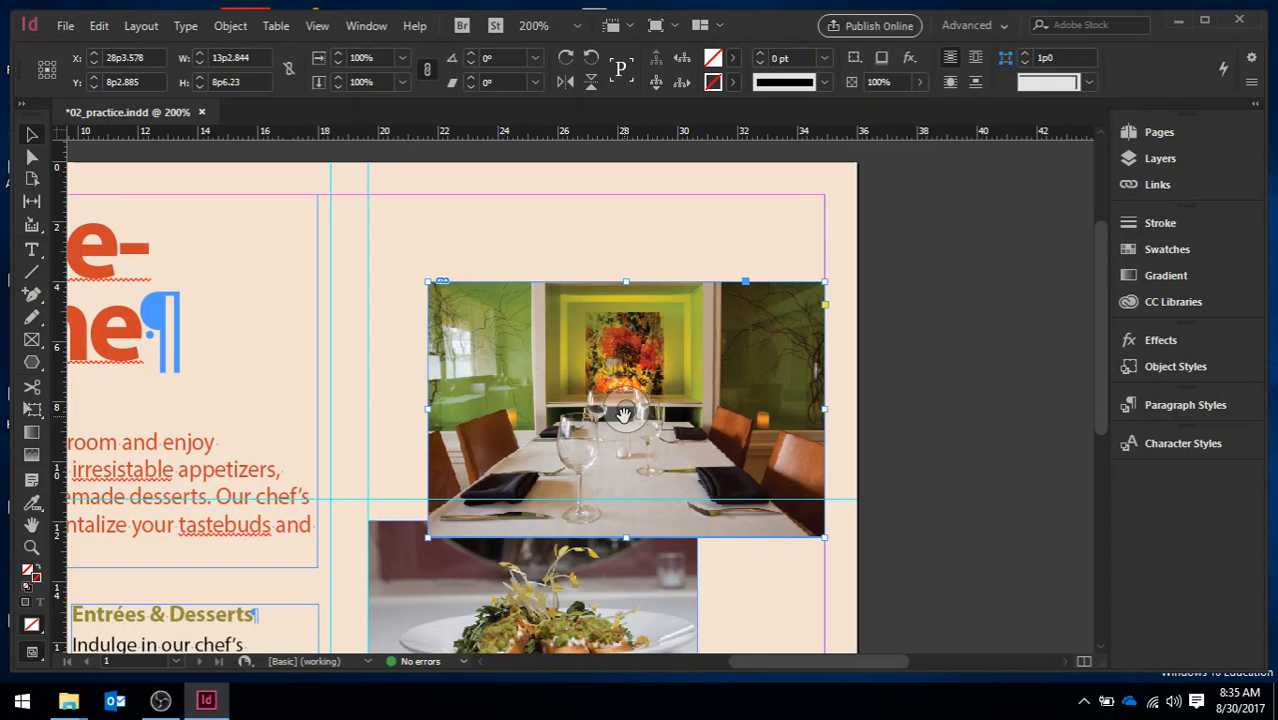
# Try repositioning the DiningRoom picture inside its frame with the content grabber
pyautogui.moveTo(624, 422); pyautogui.dragTo(506, 328)
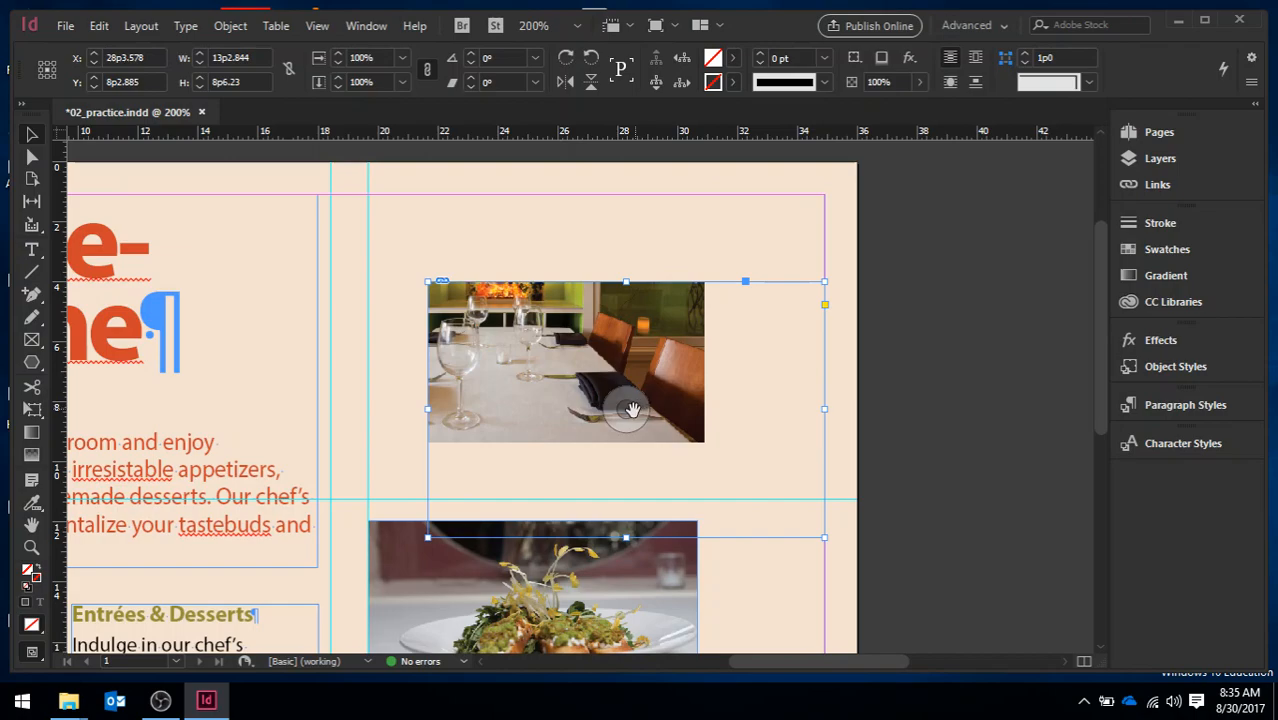
pyautogui.moveTo(627, 411); pyautogui.dragTo(751, 516)
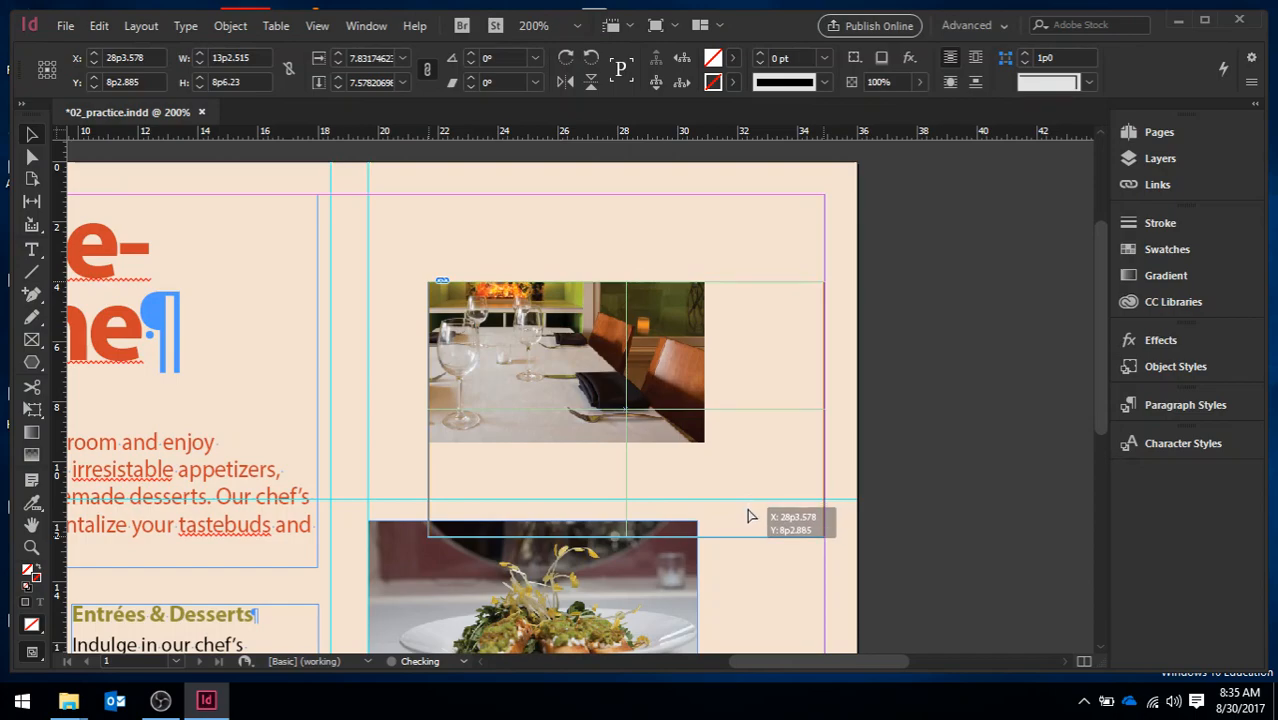
pyautogui.moveTo(751, 516); pyautogui.dragTo(747, 514)
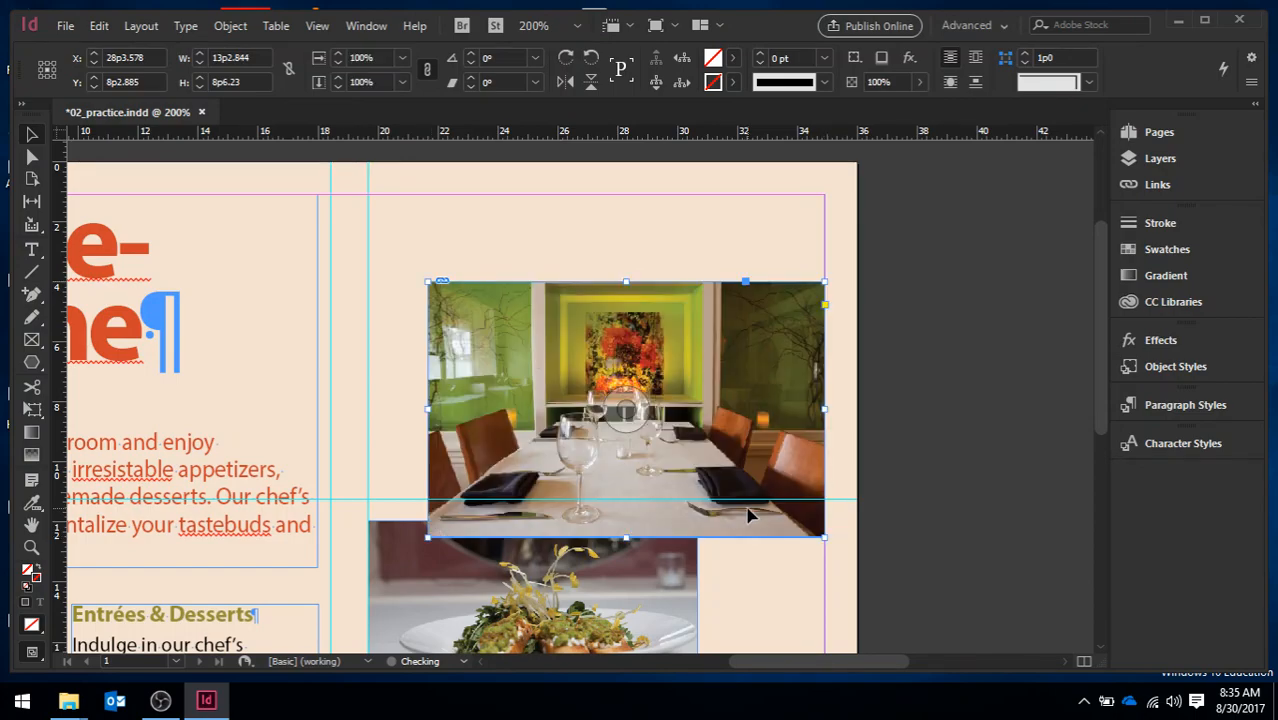
pyautogui.click(389, 411)
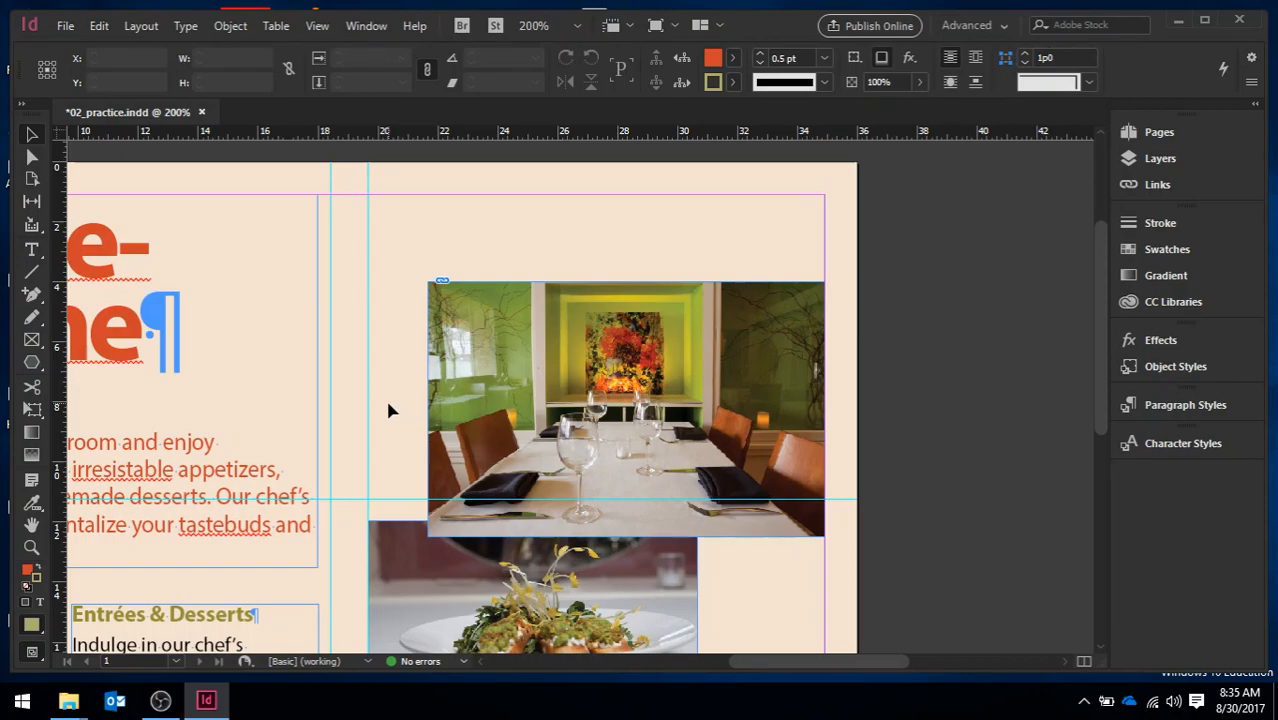
# Move the fork-and-knife logo from the pasteboard onto the page beside the Amuse-Bouche heading, at about X 16p10, Y 4p8
pyautogui.moveTo(804, 664); pyautogui.dragTo(708, 669)
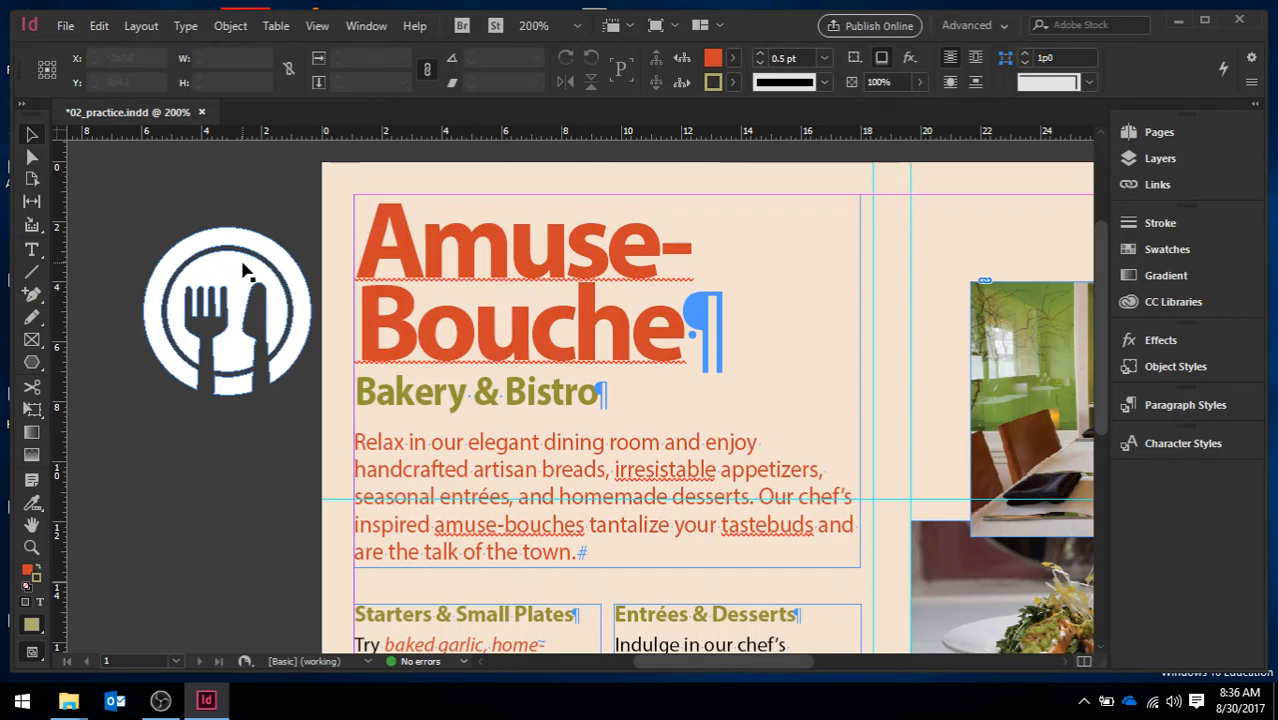
pyautogui.click(241, 273)
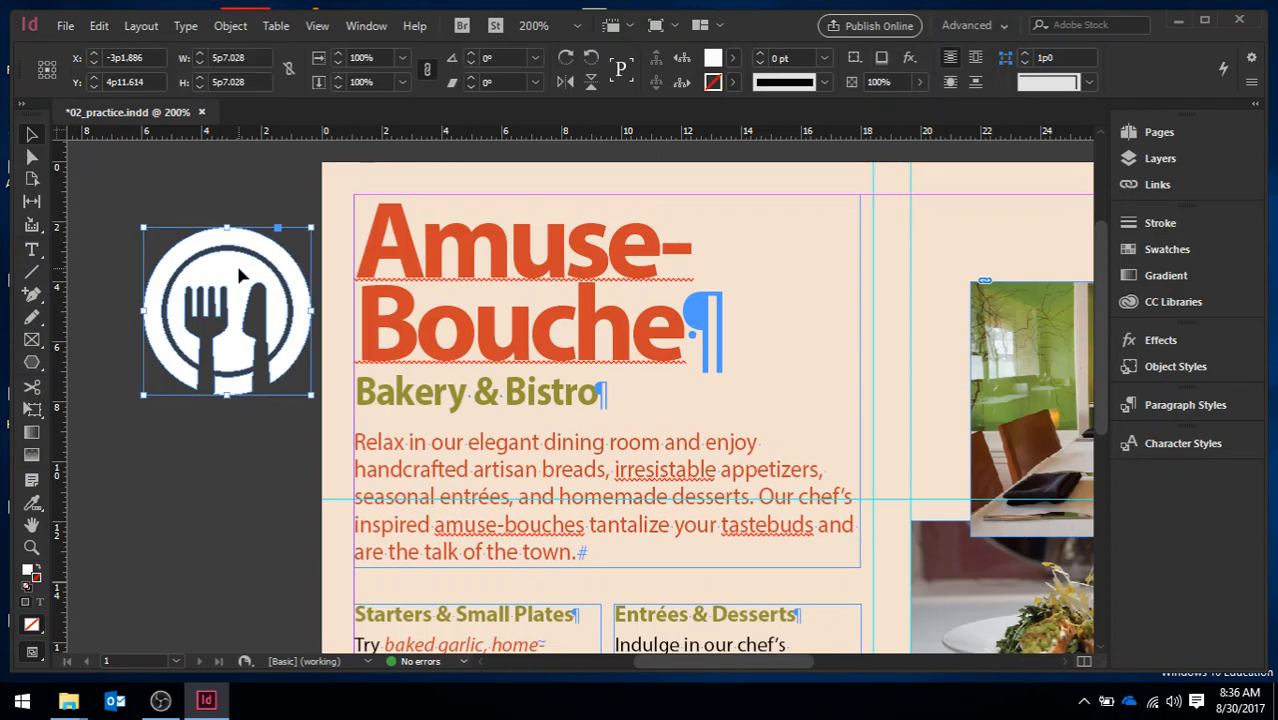
pyautogui.moveTo(234, 275); pyautogui.dragTo(796, 268)
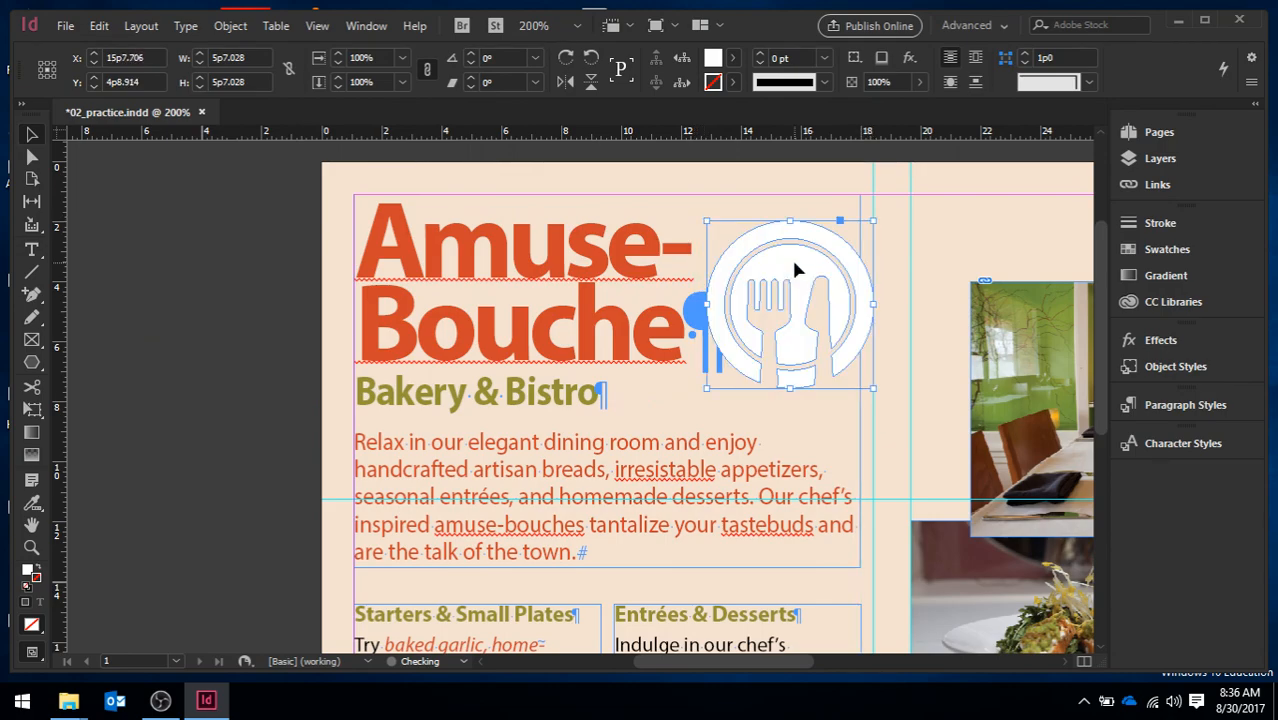
pyautogui.moveTo(797, 268); pyautogui.dragTo(836, 265)
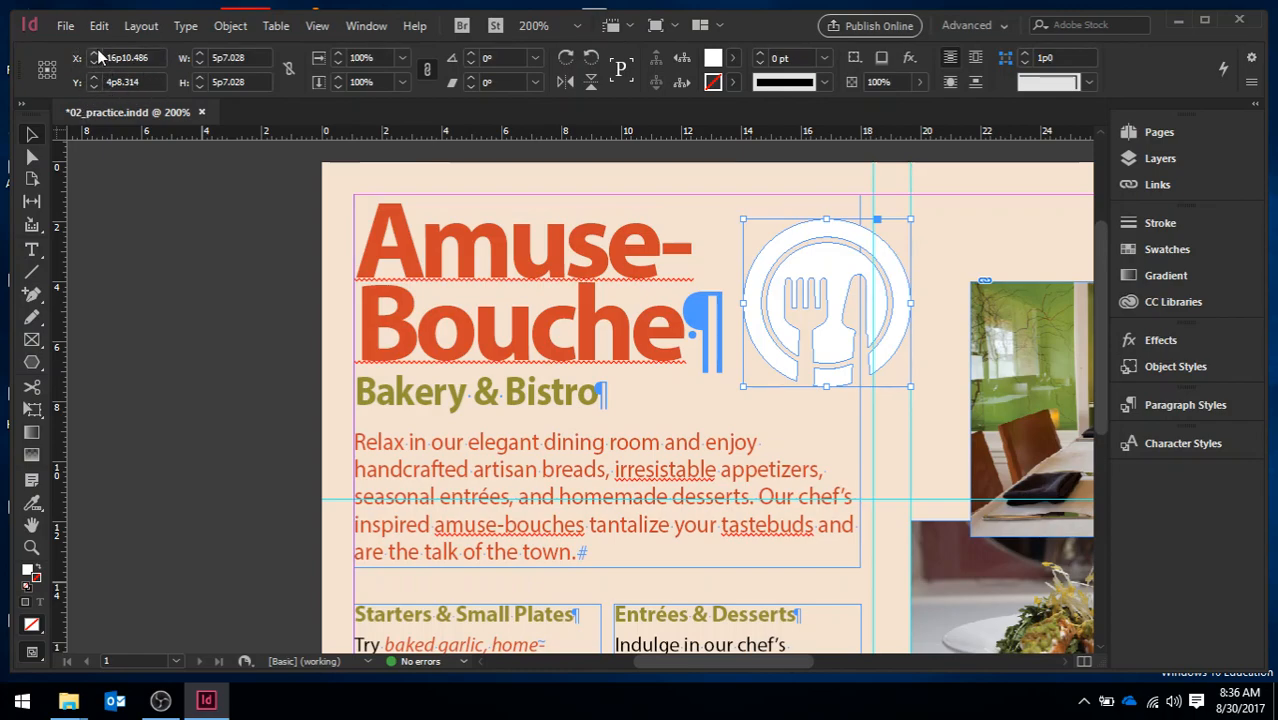
# Set the fork-and-knife logo's position to X 11p5 and Y 3p0
pyautogui.click(156, 57)
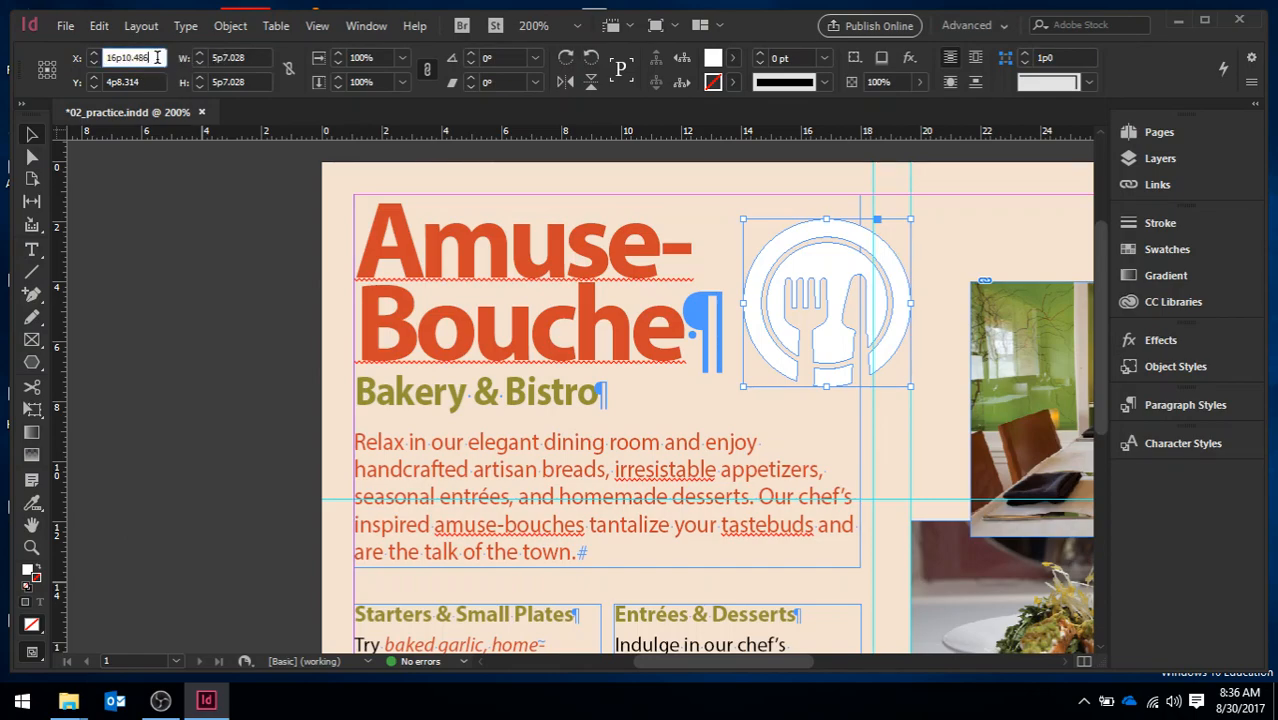
pyautogui.press('BackSpace')
pyautogui.press('BackSpace')
pyautogui.press('BackSpace')
pyautogui.press('BackSpace')
pyautogui.press('BackSpace')
pyautogui.press('BackSpace')
pyautogui.press('BackSpace')
pyautogui.press('BackSpace')
pyautogui.press('BackSpace')
pyautogui.write('11p5')
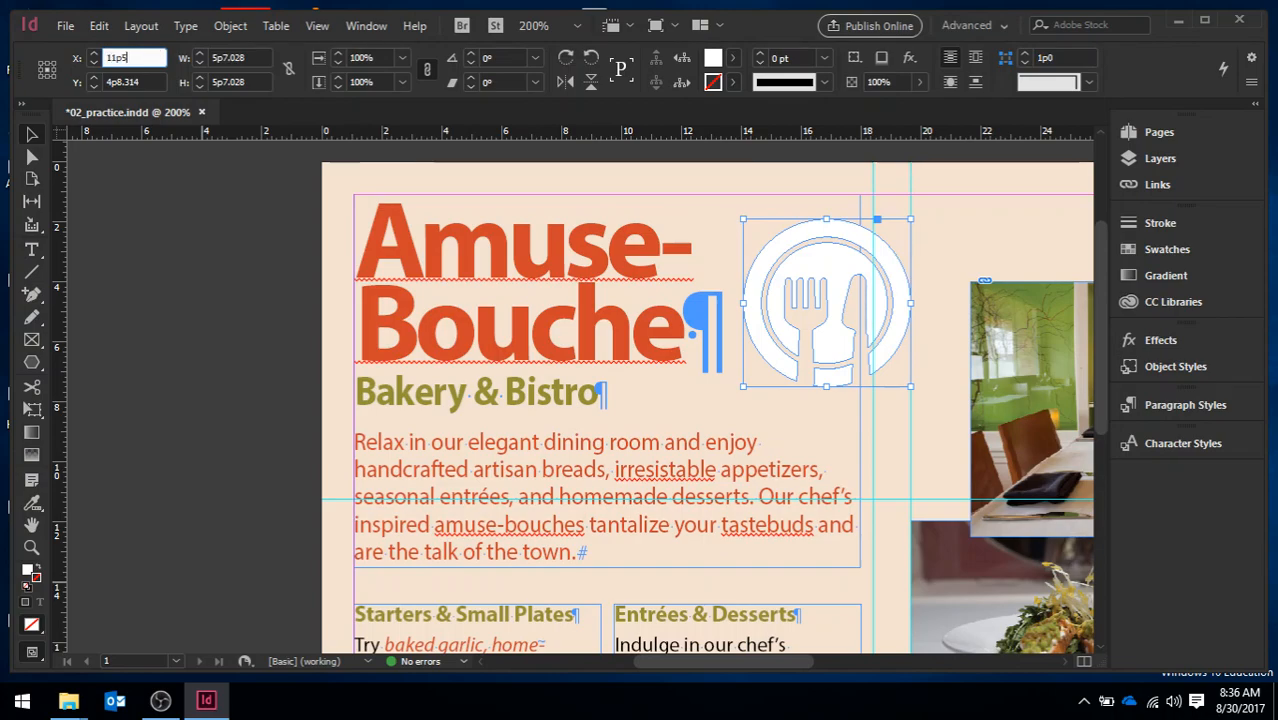
pyautogui.press('Return')
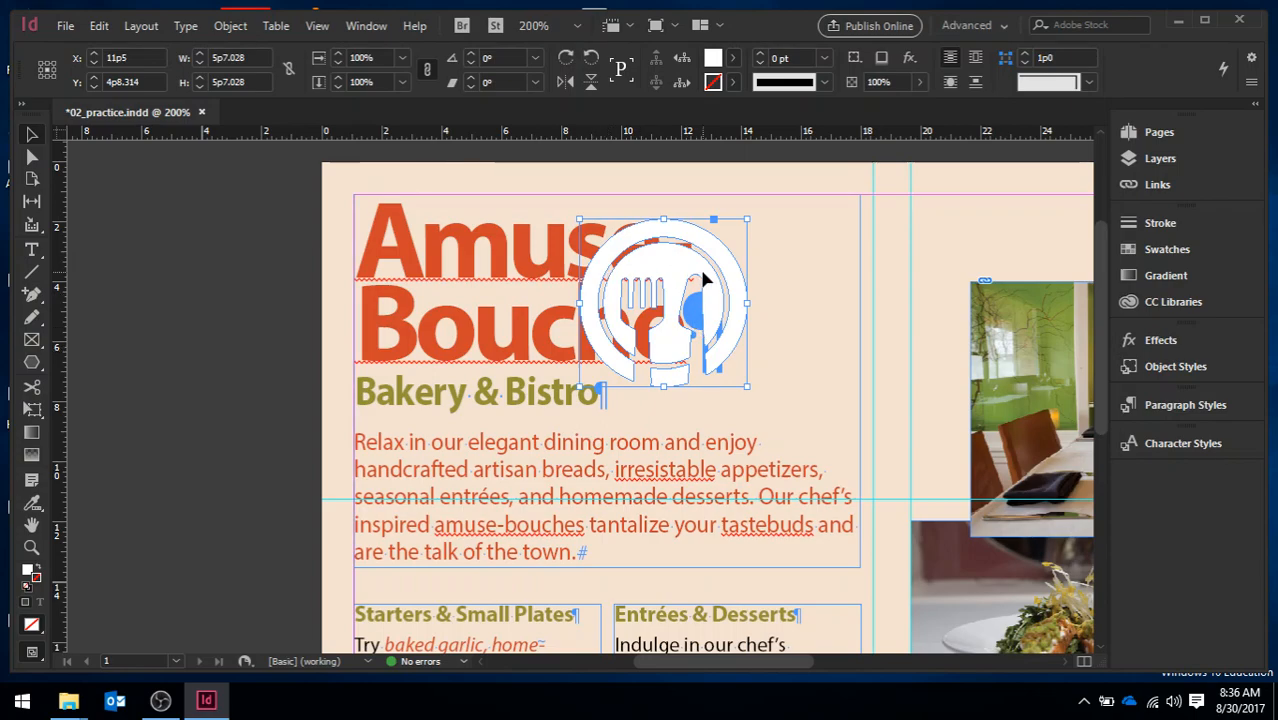
pyautogui.click(146, 83)
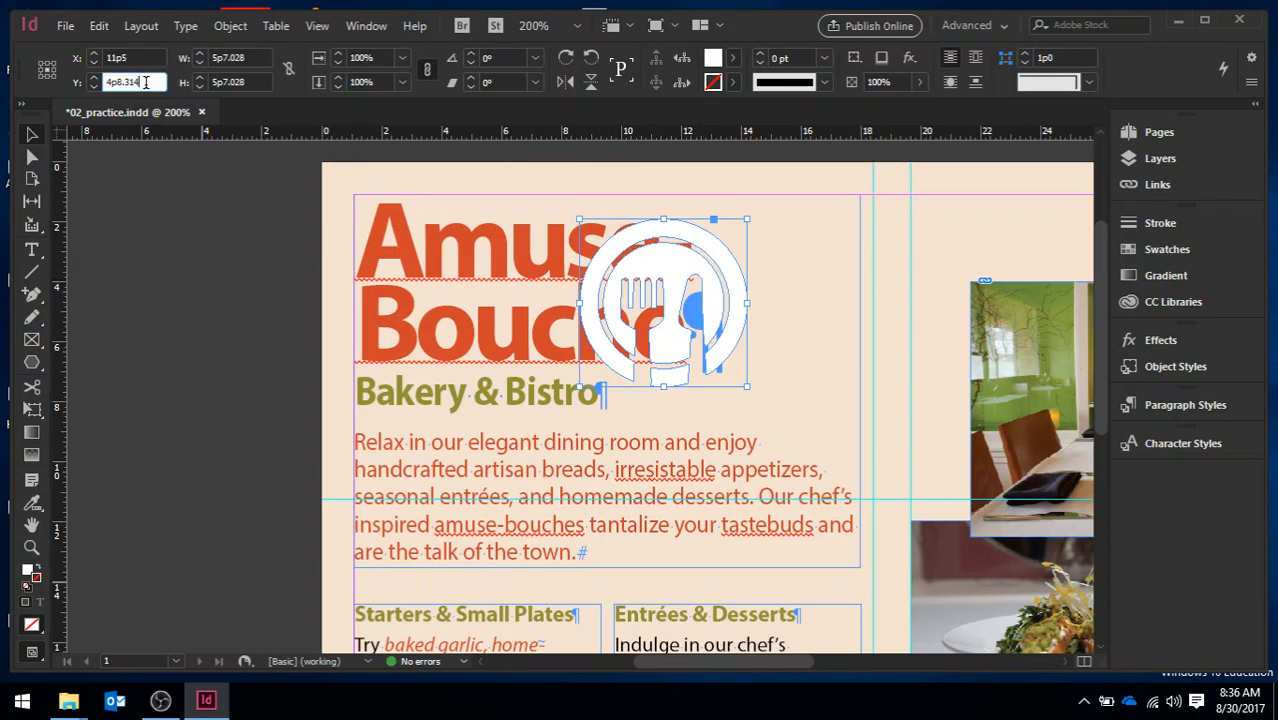
pyautogui.moveTo(146, 83); pyautogui.dragTo(3, 86)
pyautogui.write('3')
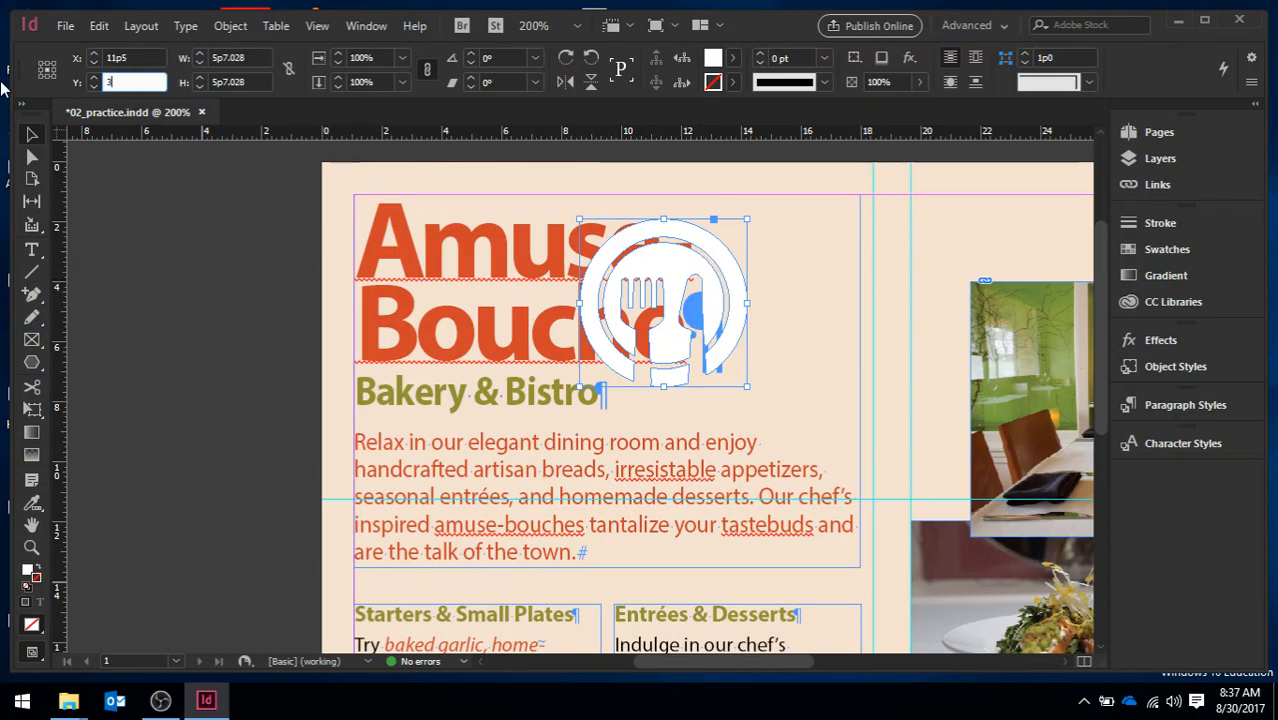
pyautogui.write('p0')
pyautogui.press('Return')
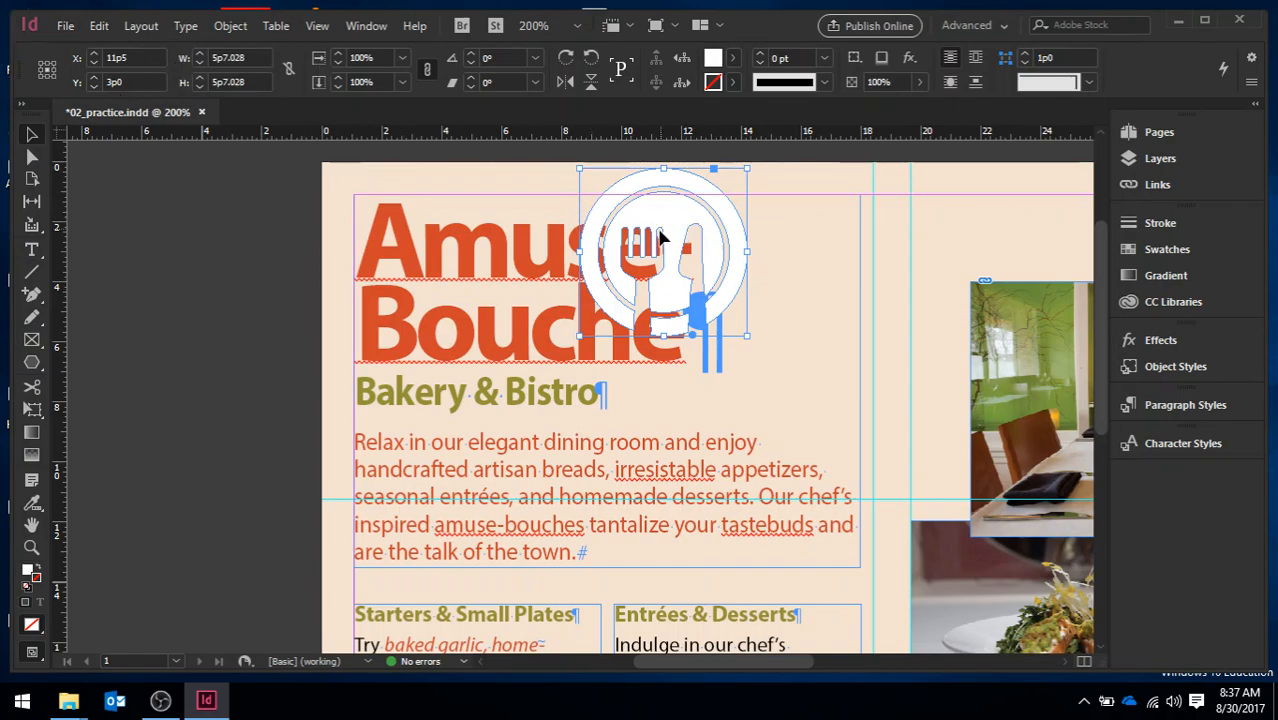
# Move the logo back beside the Amuse-Bouche heading, at about X 16p10, Y 4p4, and rotate it 30°
pyautogui.moveTo(670, 220); pyautogui.dragTo(836, 262)
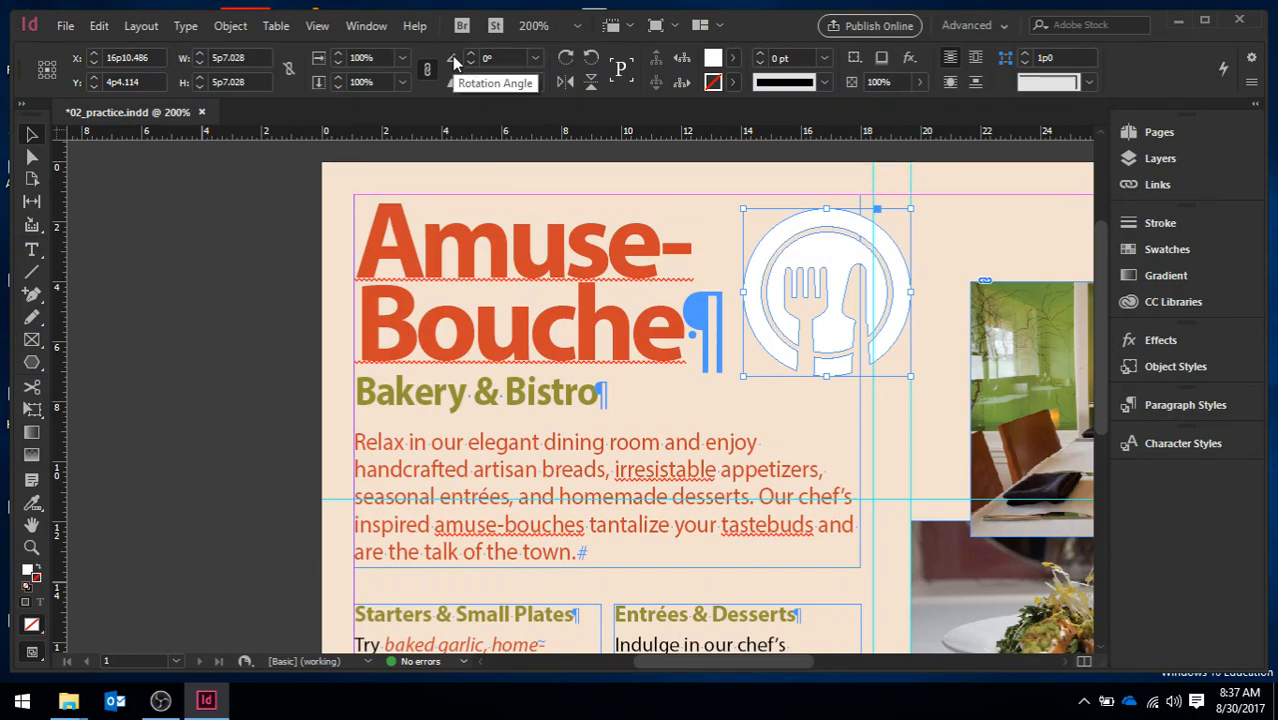
pyautogui.click(489, 57)
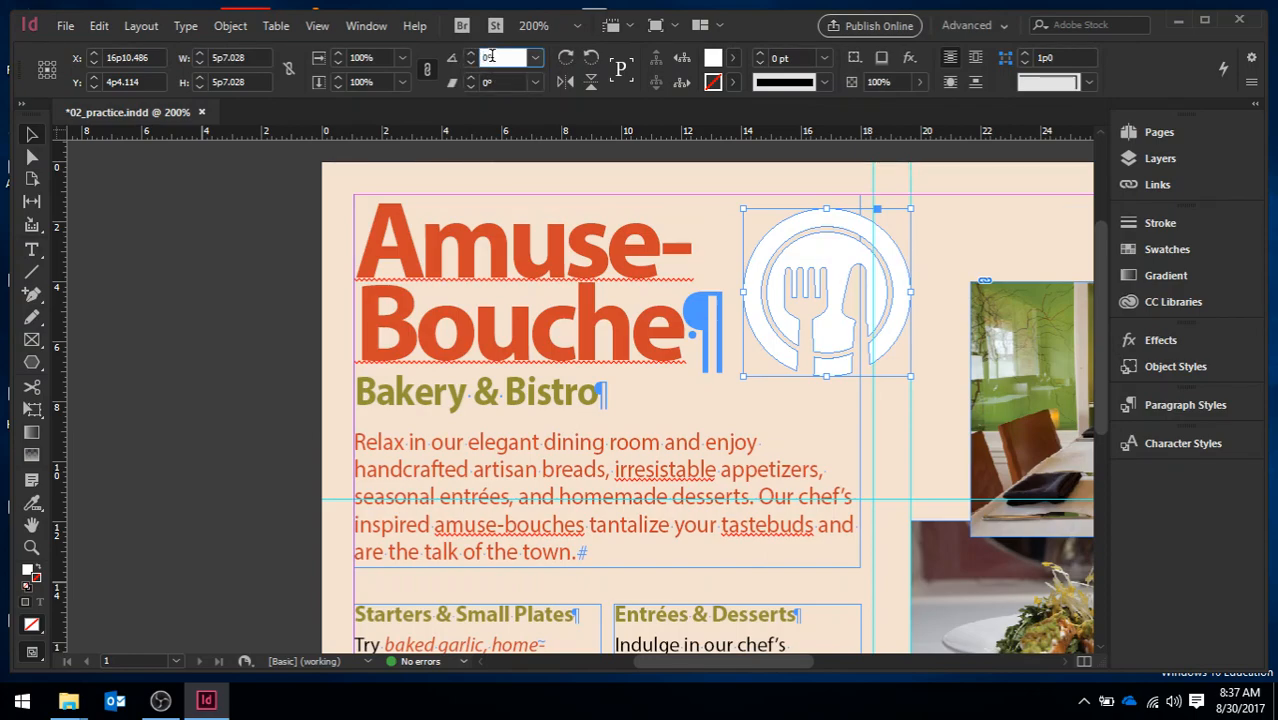
pyautogui.write('3')
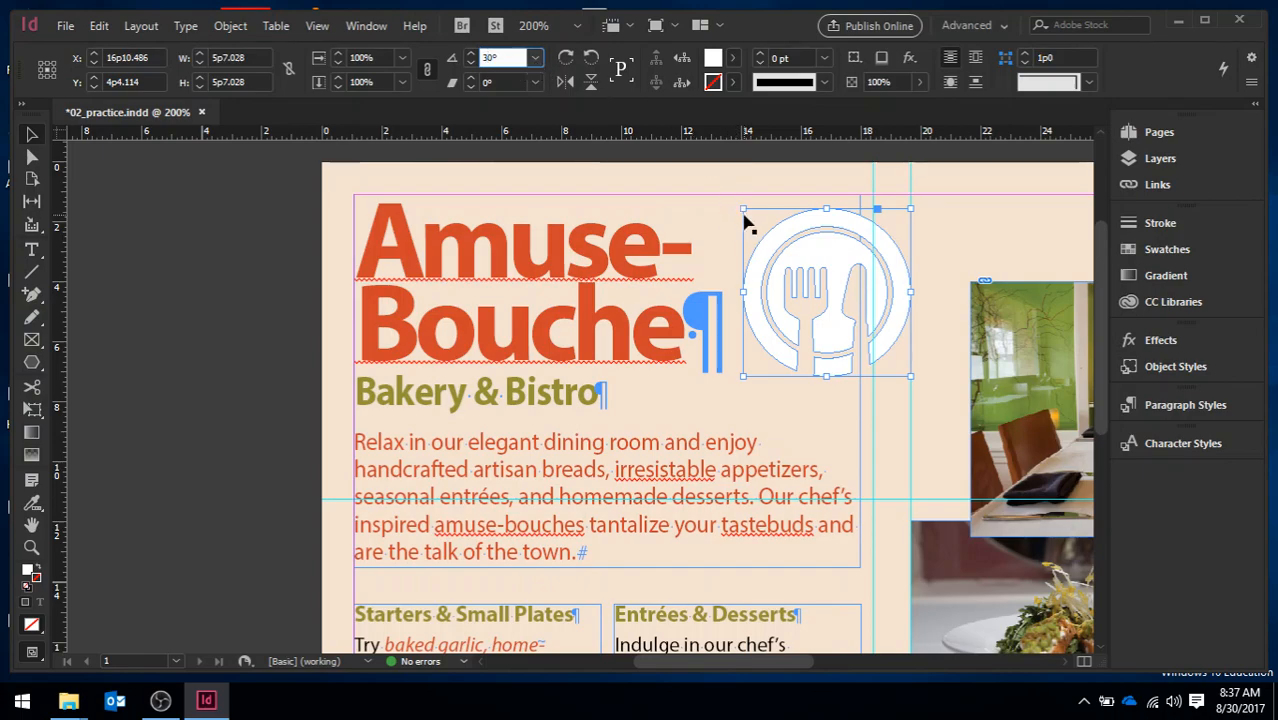
pyautogui.write('0')
pyautogui.press('Return')
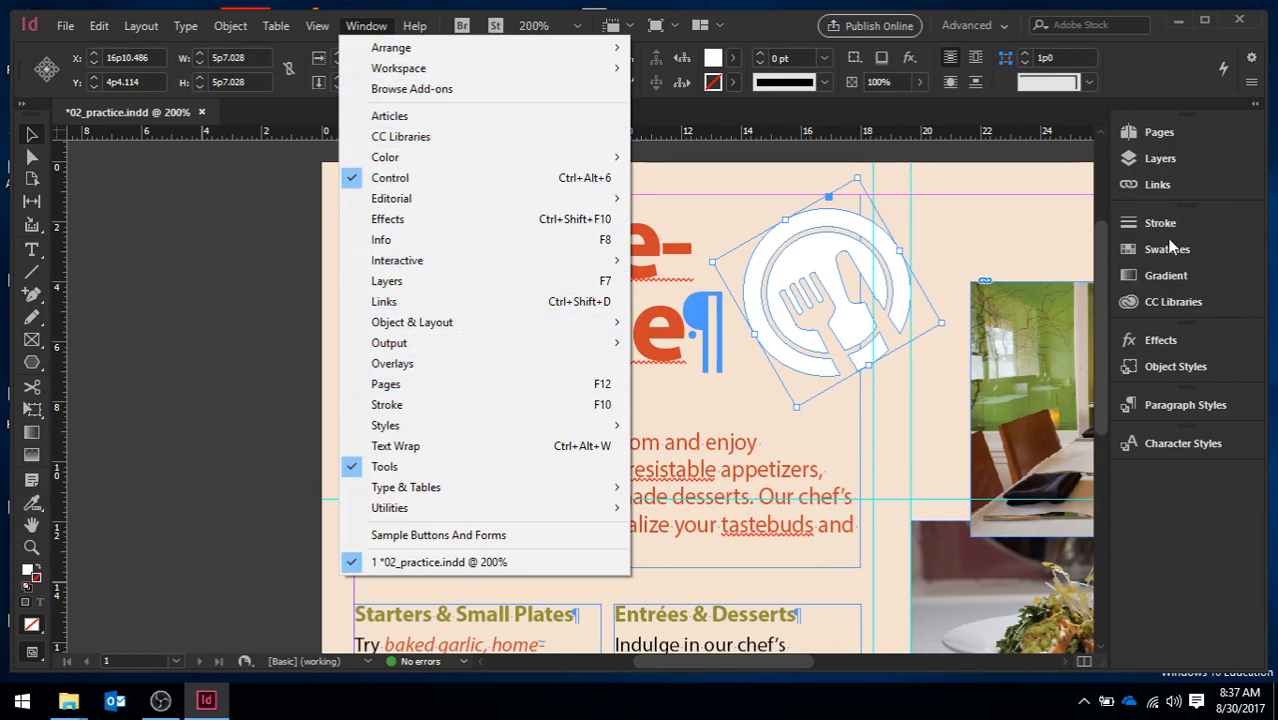
# Set the fork-and-knife logo's stroke weight to 1 pt
pyautogui.click(1149, 220)
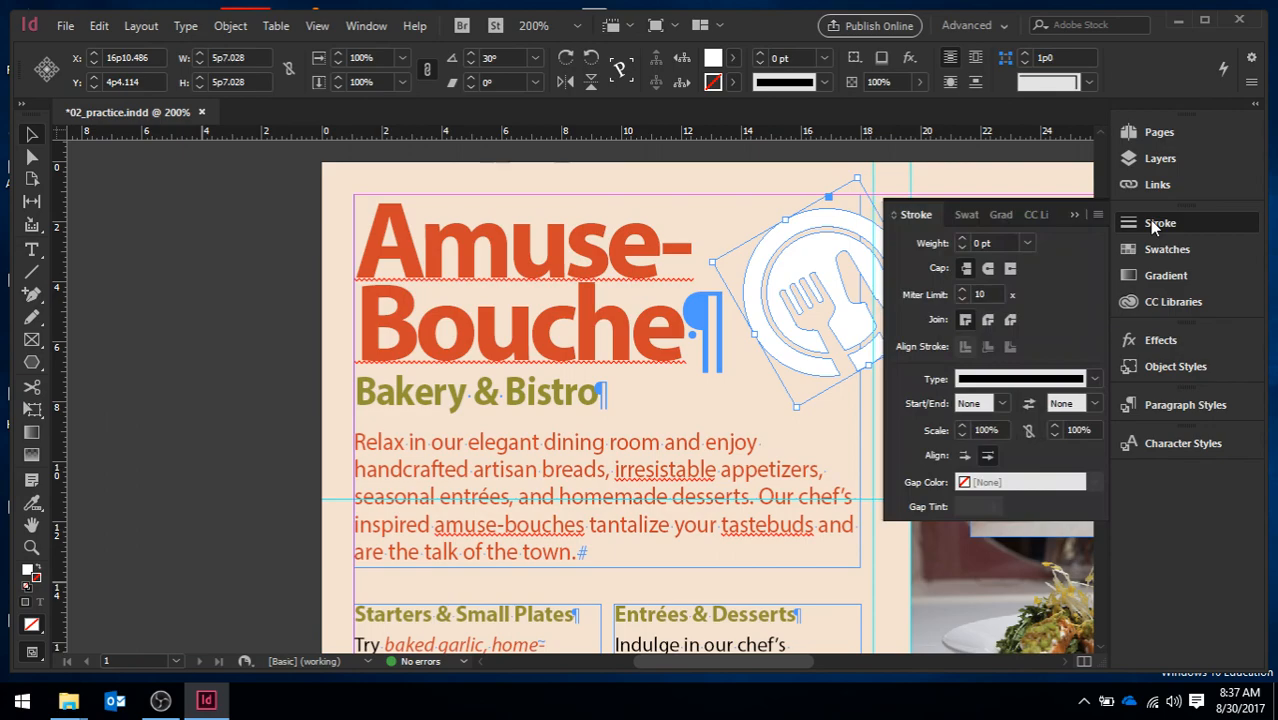
pyautogui.click(960, 239)
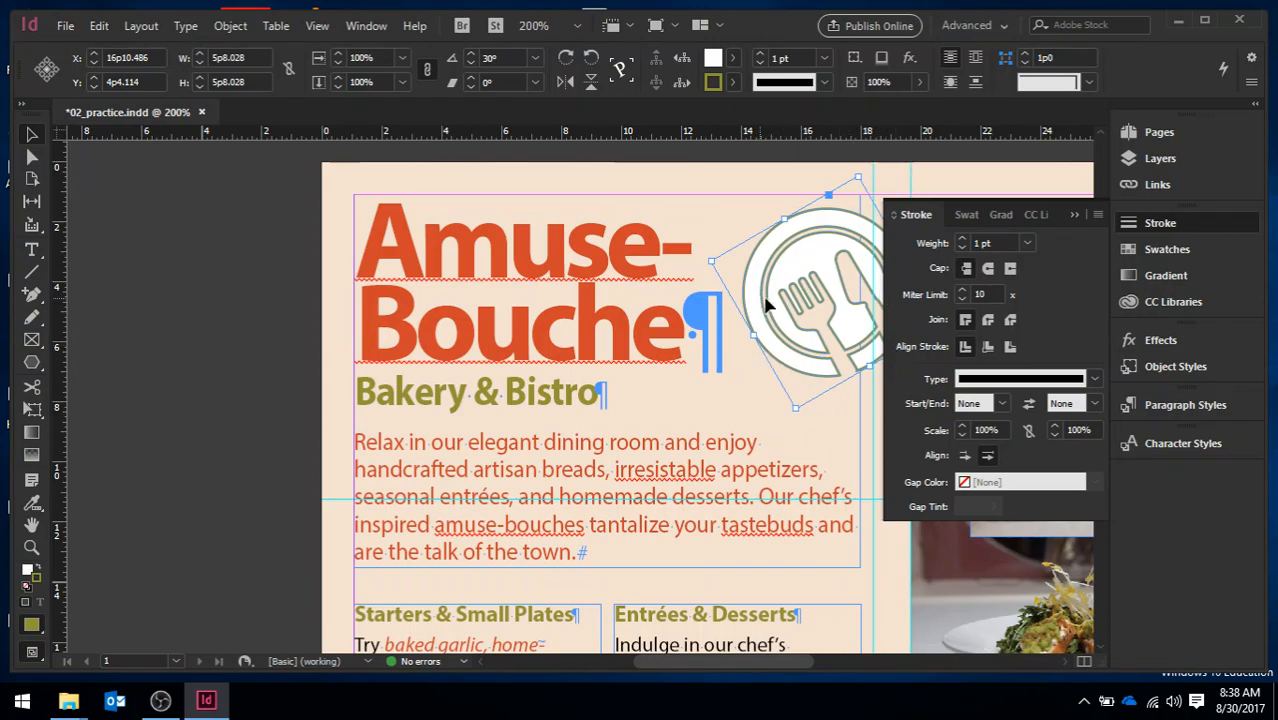
# Expand the Colorful_Theme swatch folder and examine the CMYK definition of the C=41 M=25 Y=96 K=13 swatch
pyautogui.click(1162, 252)
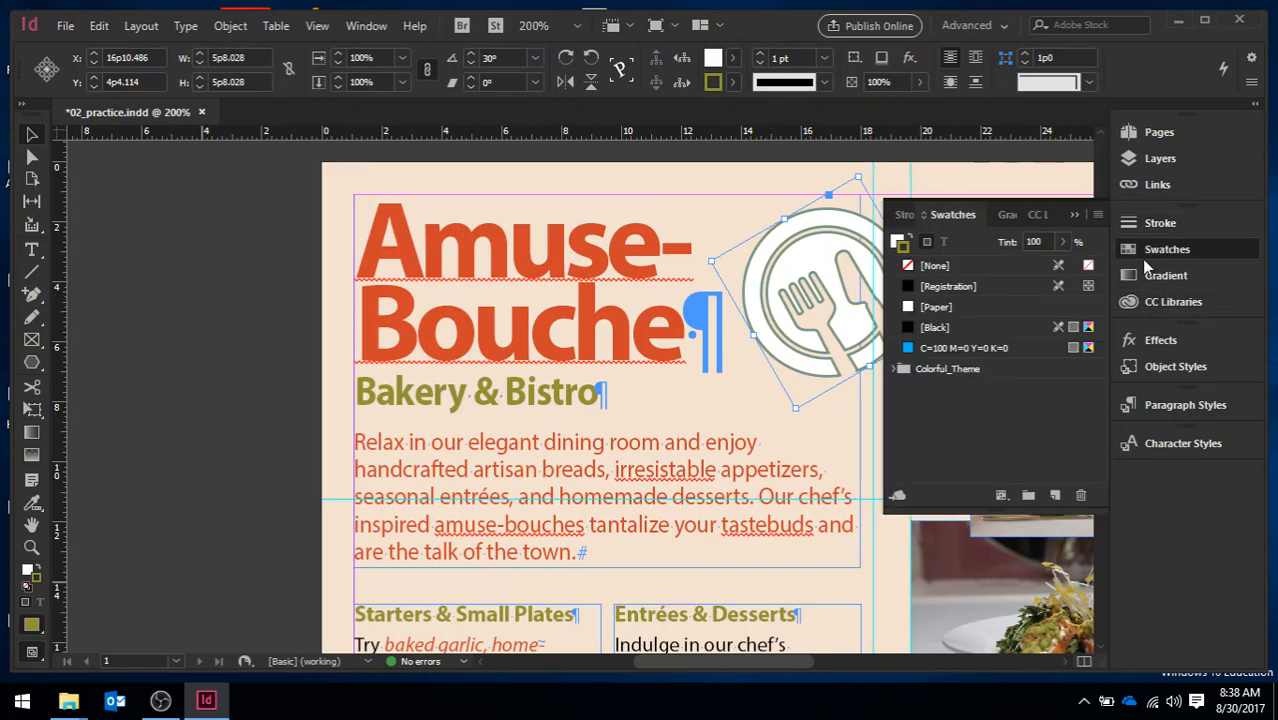
pyautogui.click(370, 27)
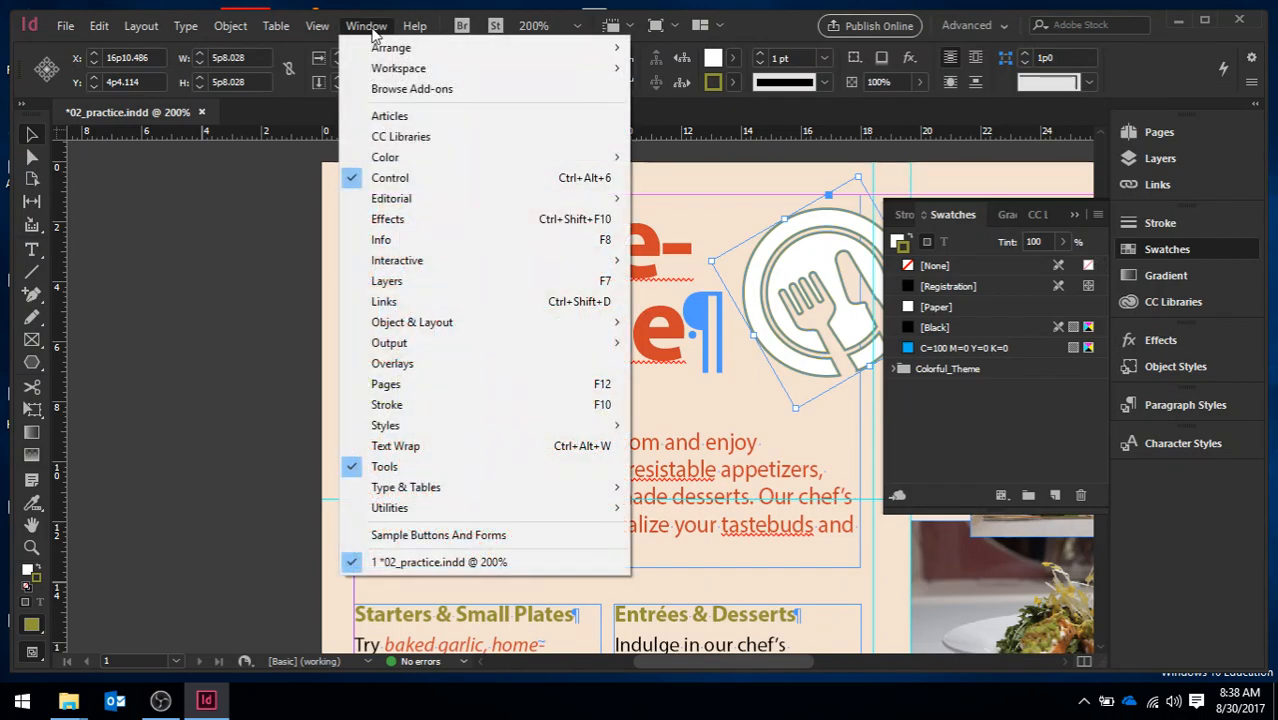
pyautogui.click(368, 27)
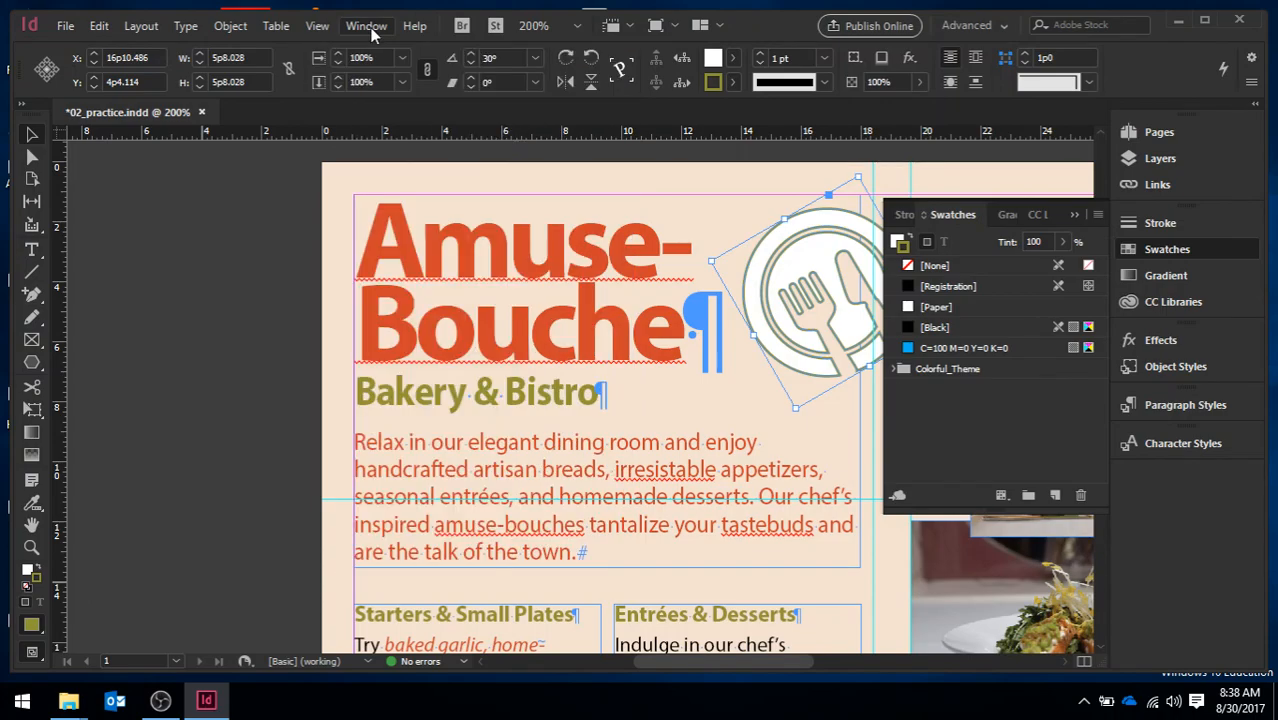
pyautogui.click(318, 27)
pyautogui.click(321, 28)
pyautogui.click(893, 367)
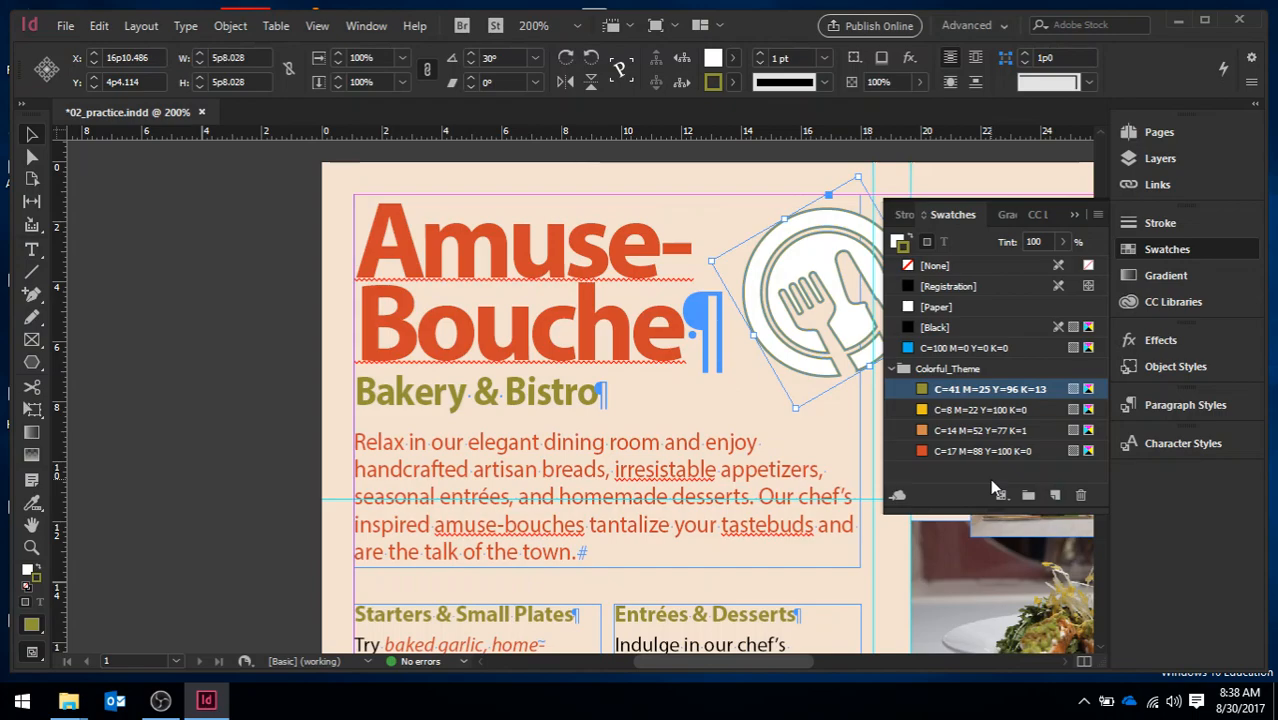
pyautogui.doubleClick(993, 390)
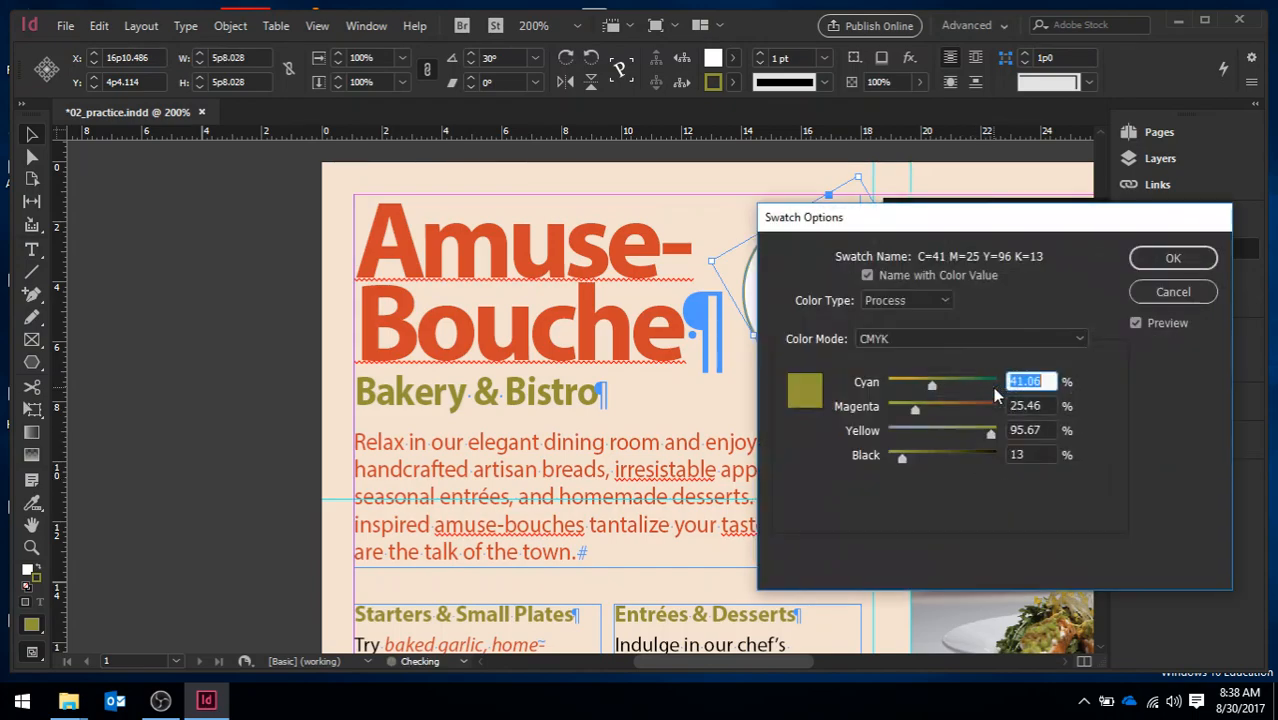
pyautogui.click(1173, 294)
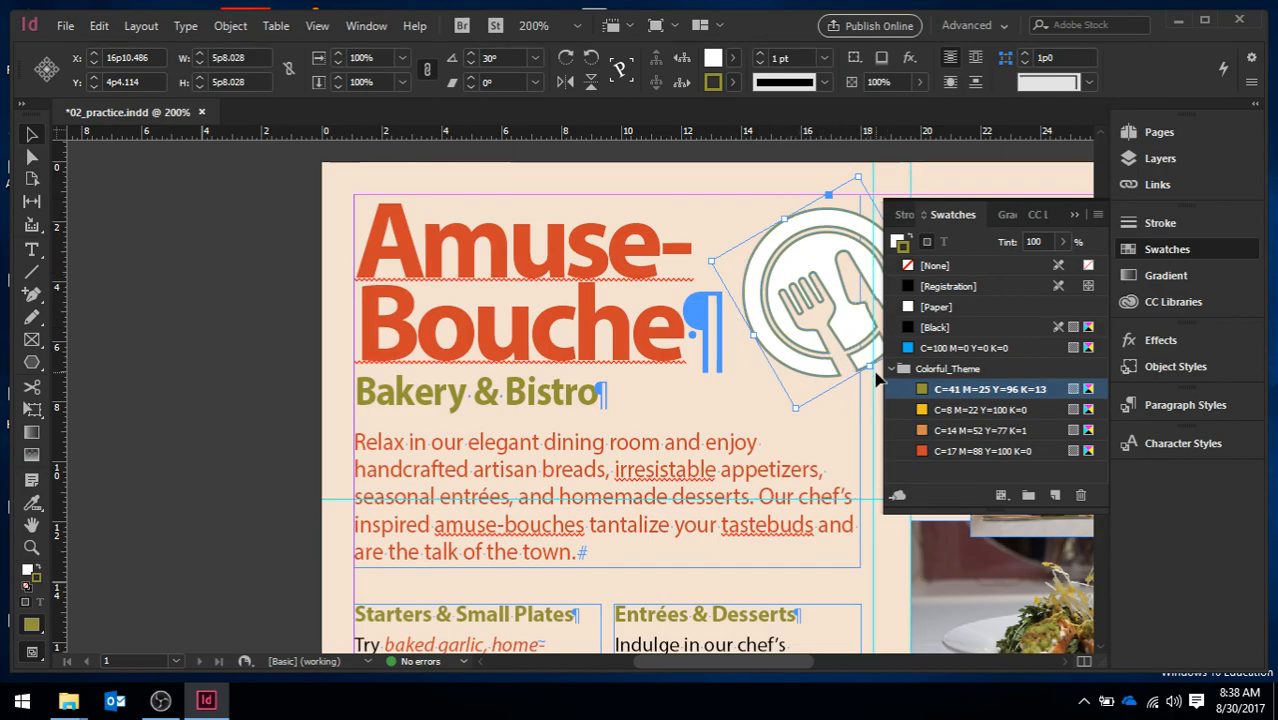
# Fill the logo with the Colorful_Theme swatch C=17 M=88 Y=100 K=0, deselect it, and view the whole page
pyautogui.click(897, 243)
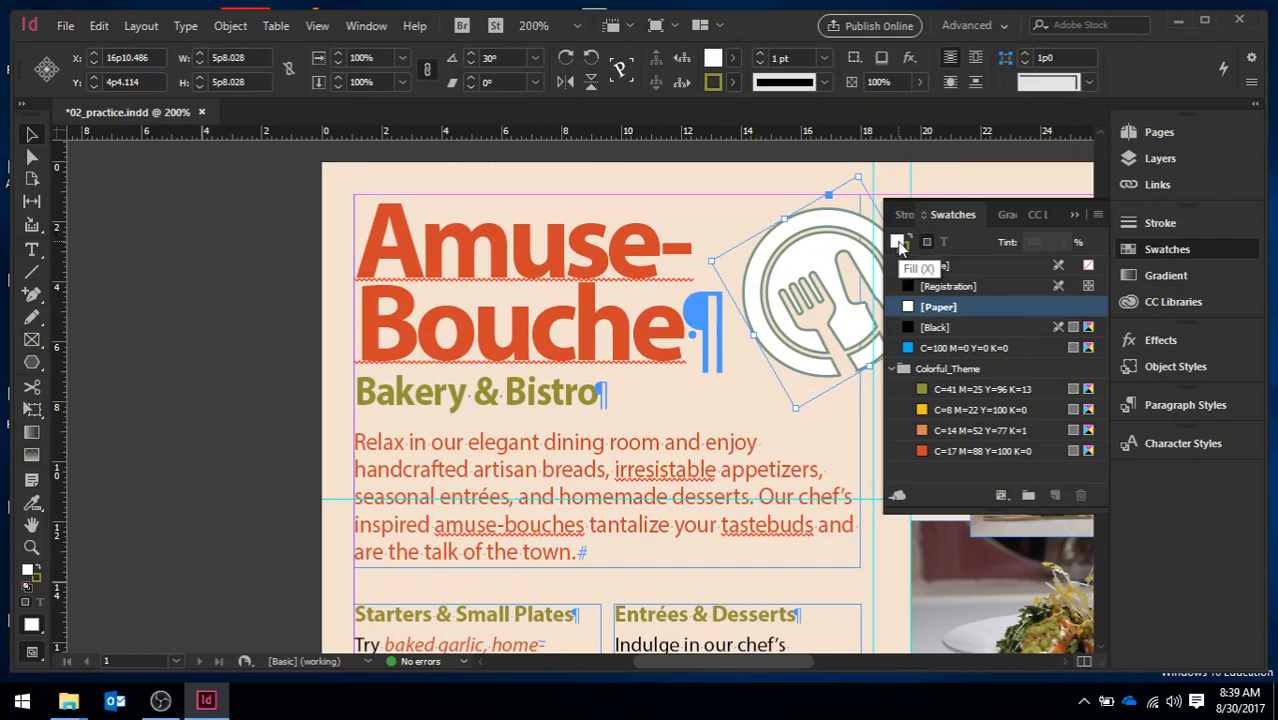
pyautogui.click(970, 452)
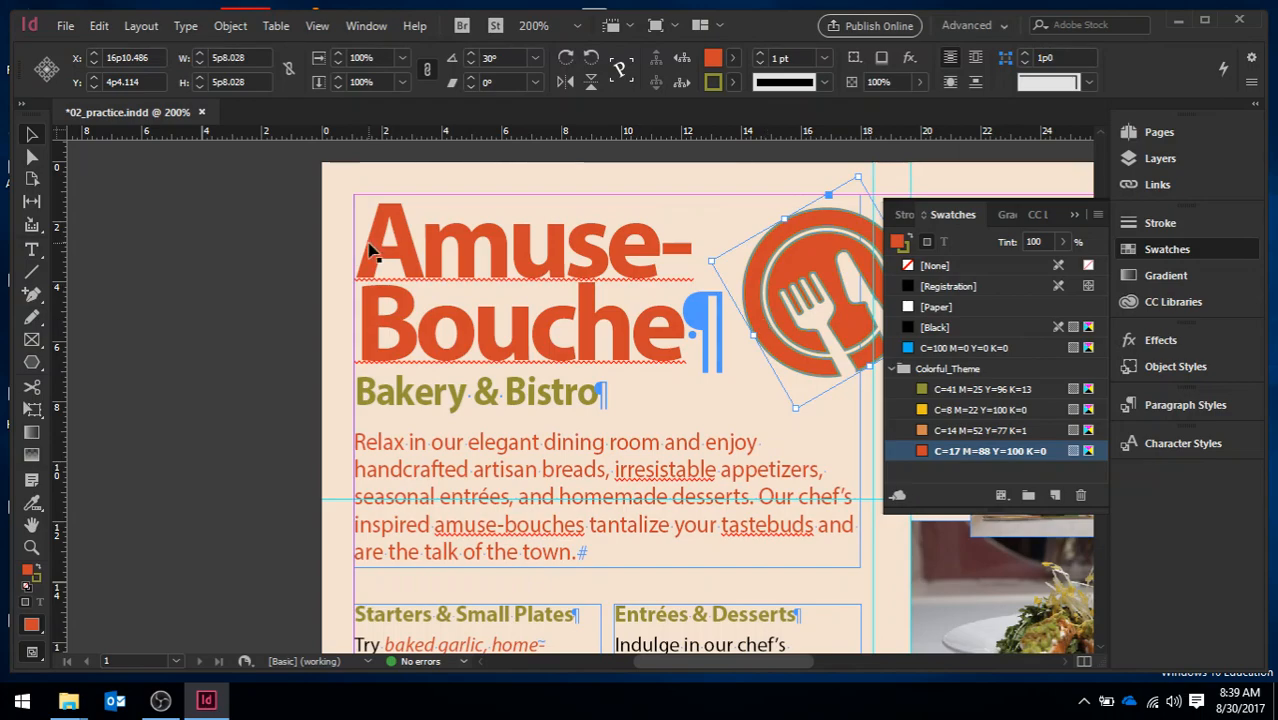
pyautogui.click(241, 270)
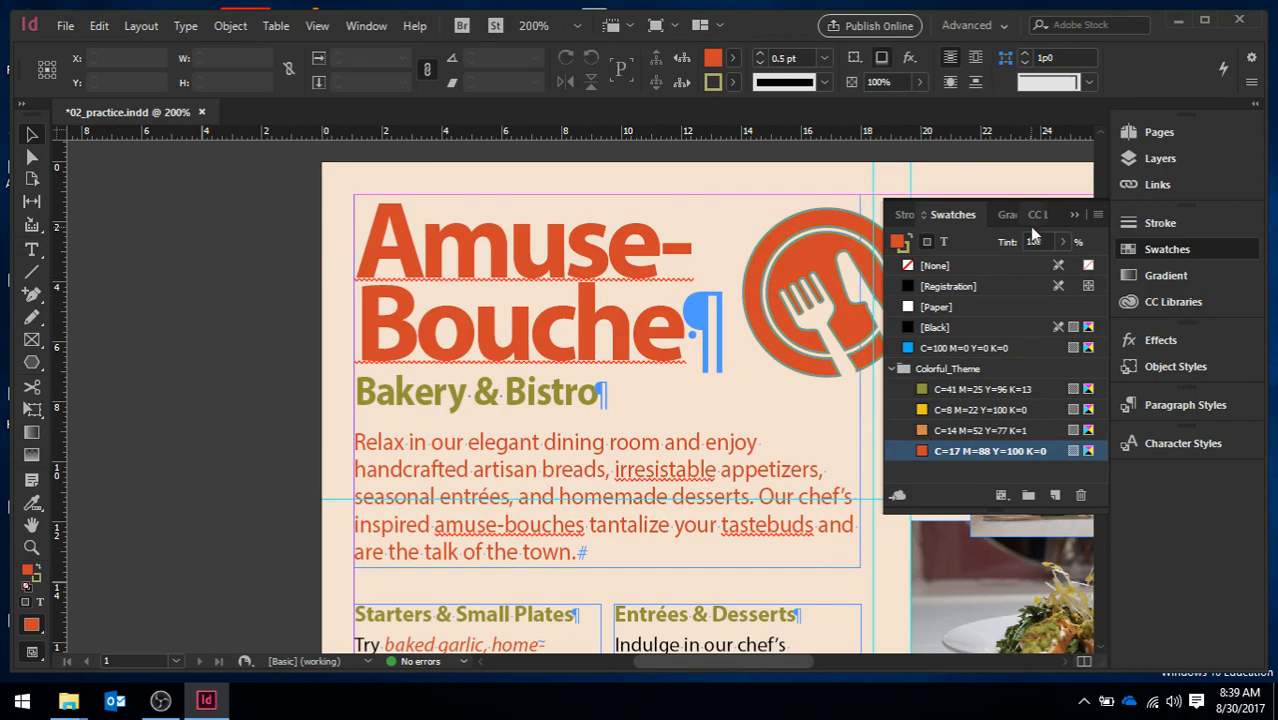
pyautogui.click(1073, 216)
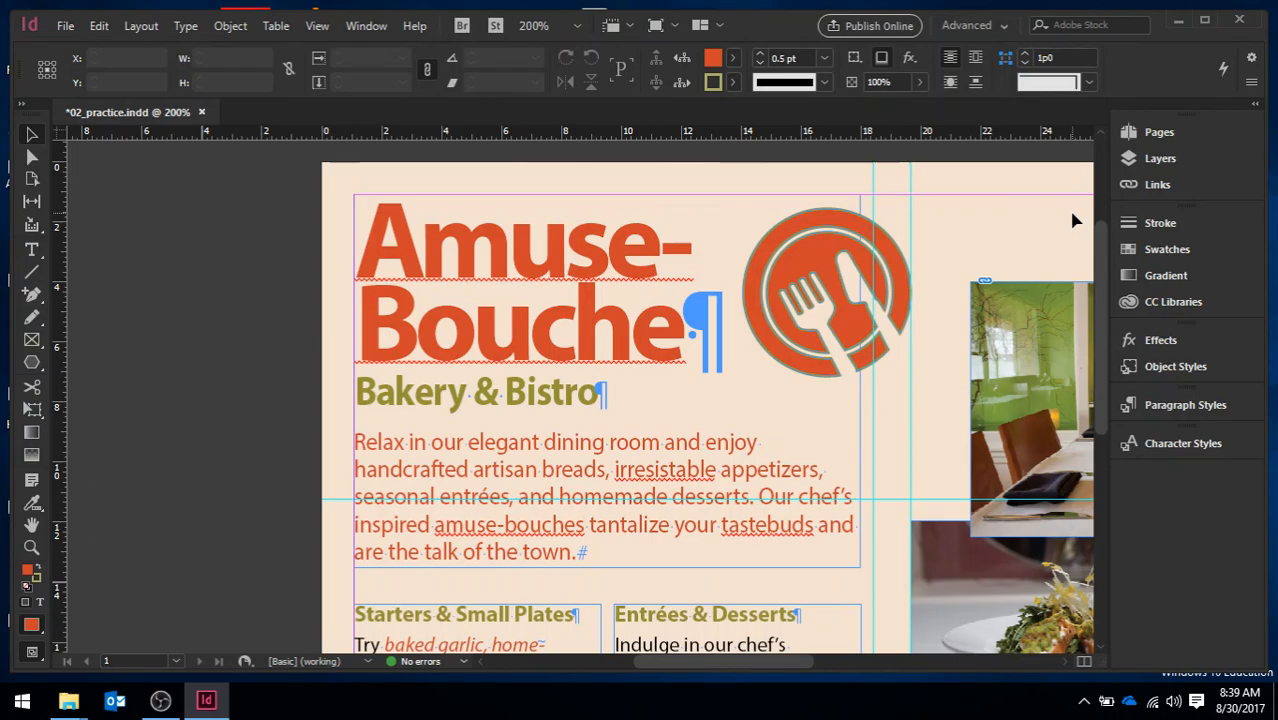
pyautogui.hotkey('ctrl', '0')
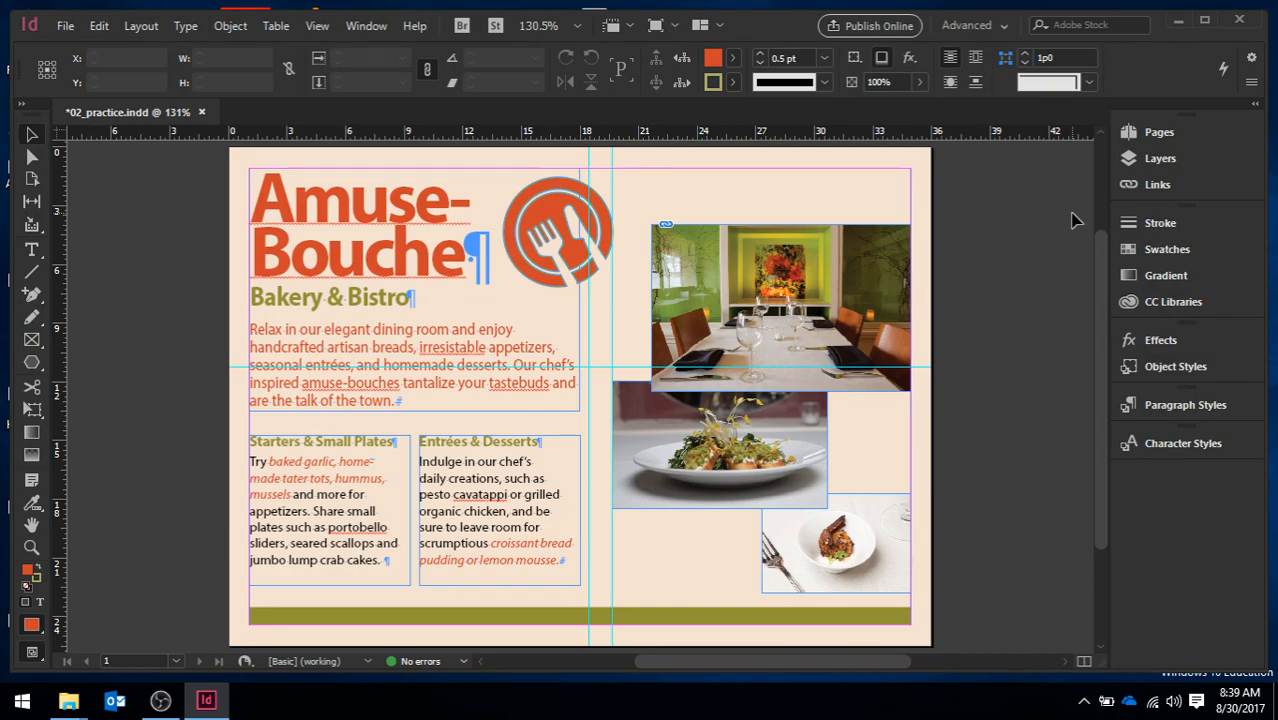
# Apply the Green Stroke and Drop Shadow object style to the Starters & Small Plates text frame
pyautogui.click(1176, 368)
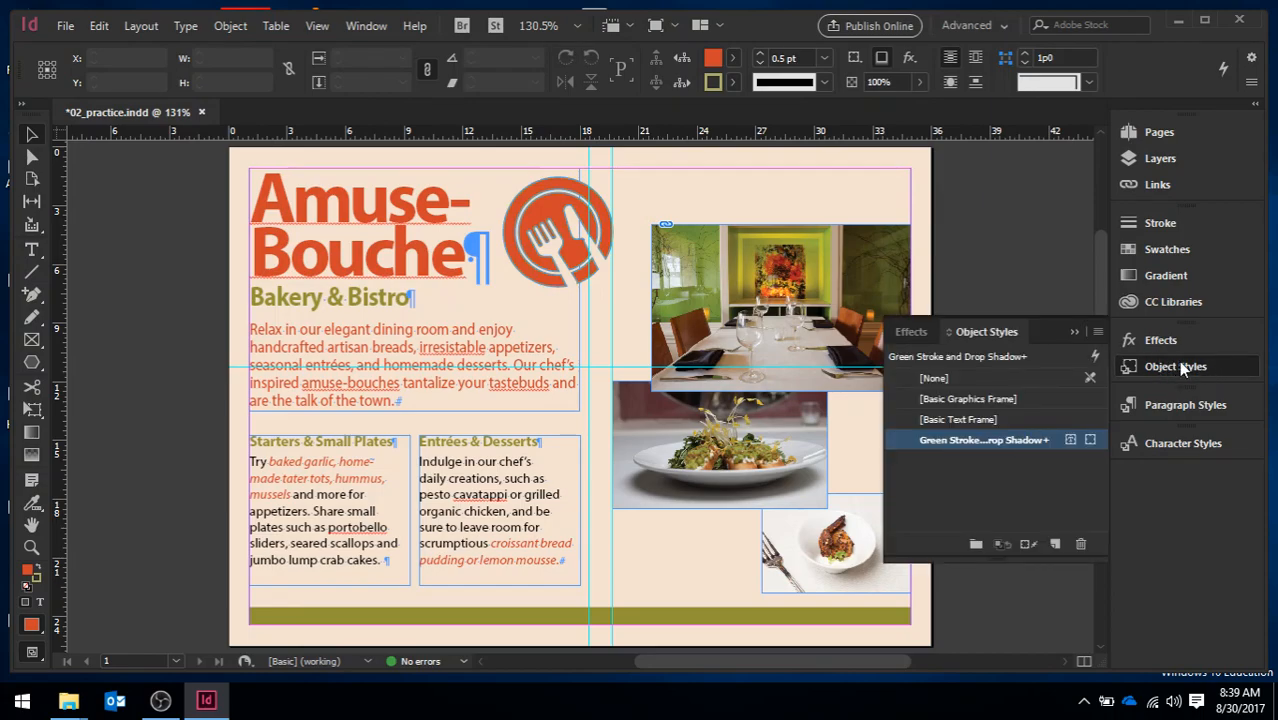
pyautogui.click(372, 27)
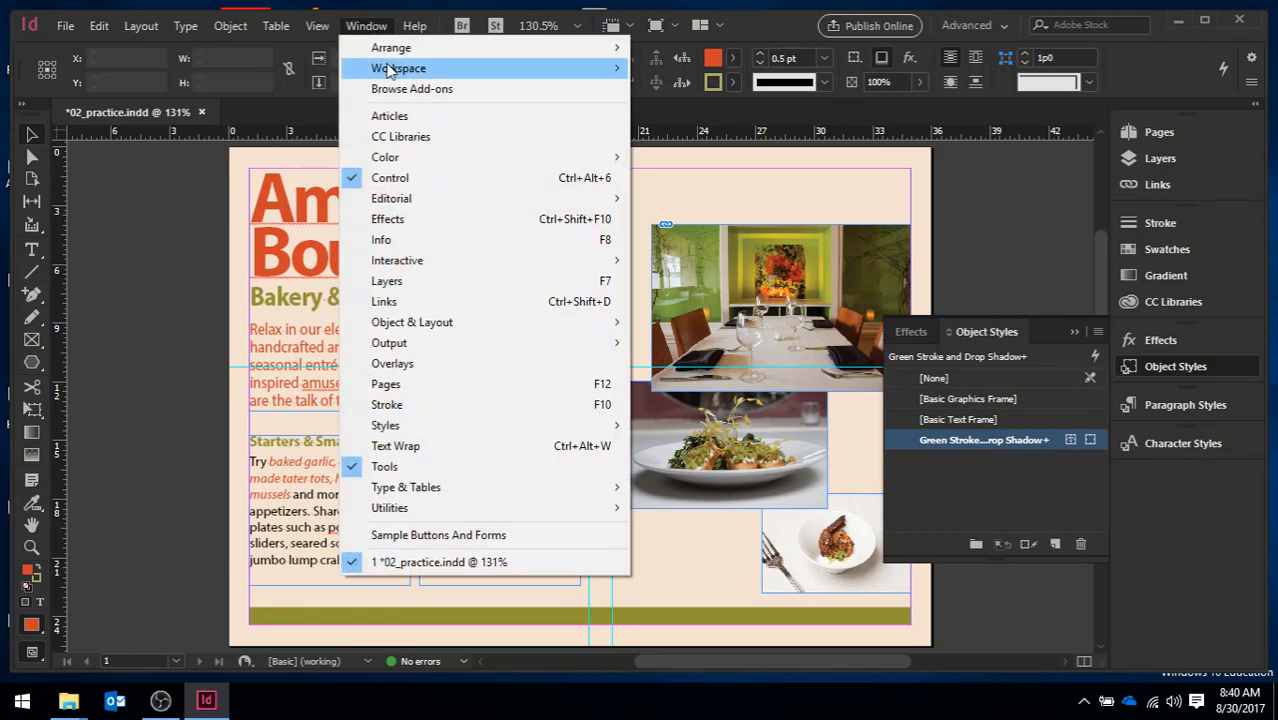
pyautogui.moveTo(580, 430)
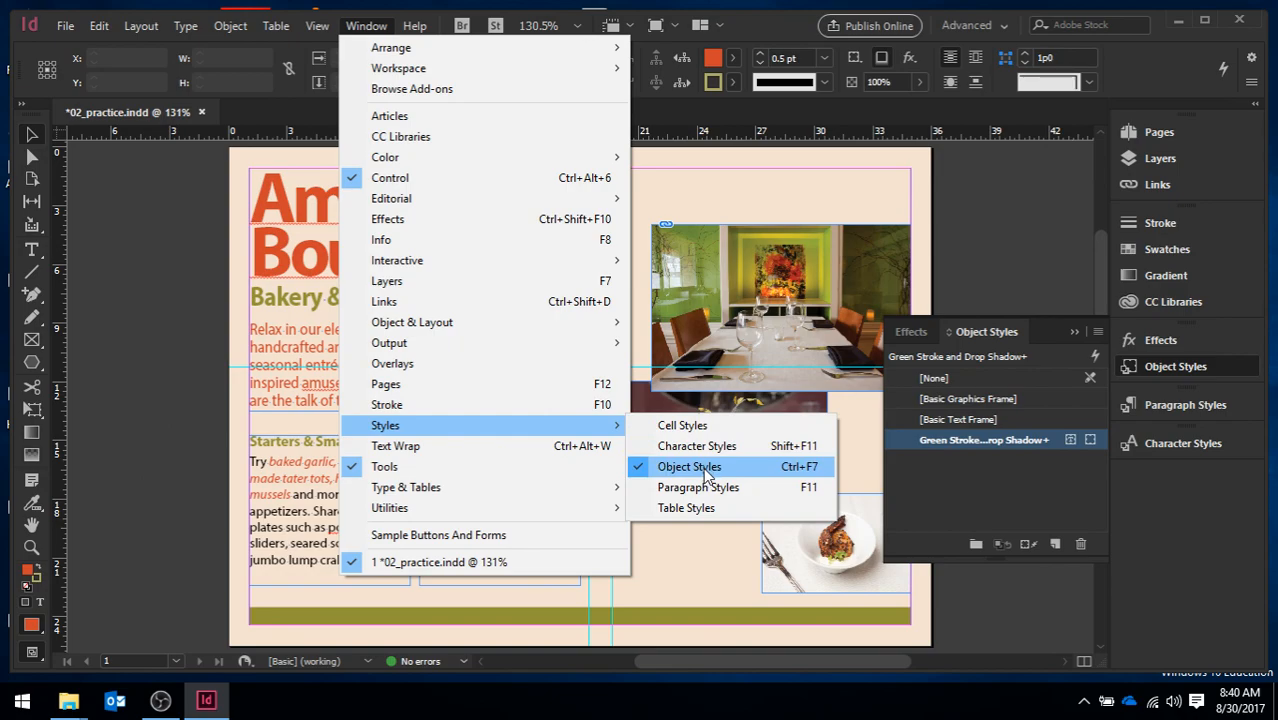
pyautogui.click(1190, 370)
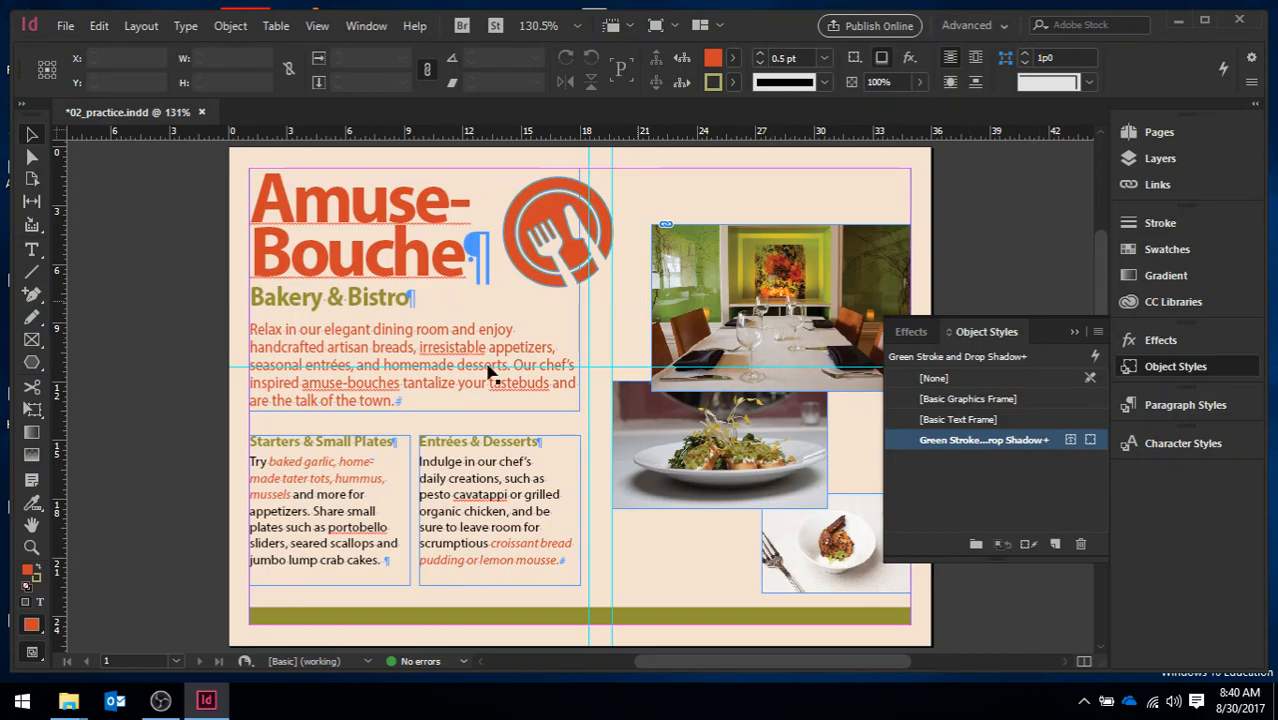
pyautogui.click(358, 481)
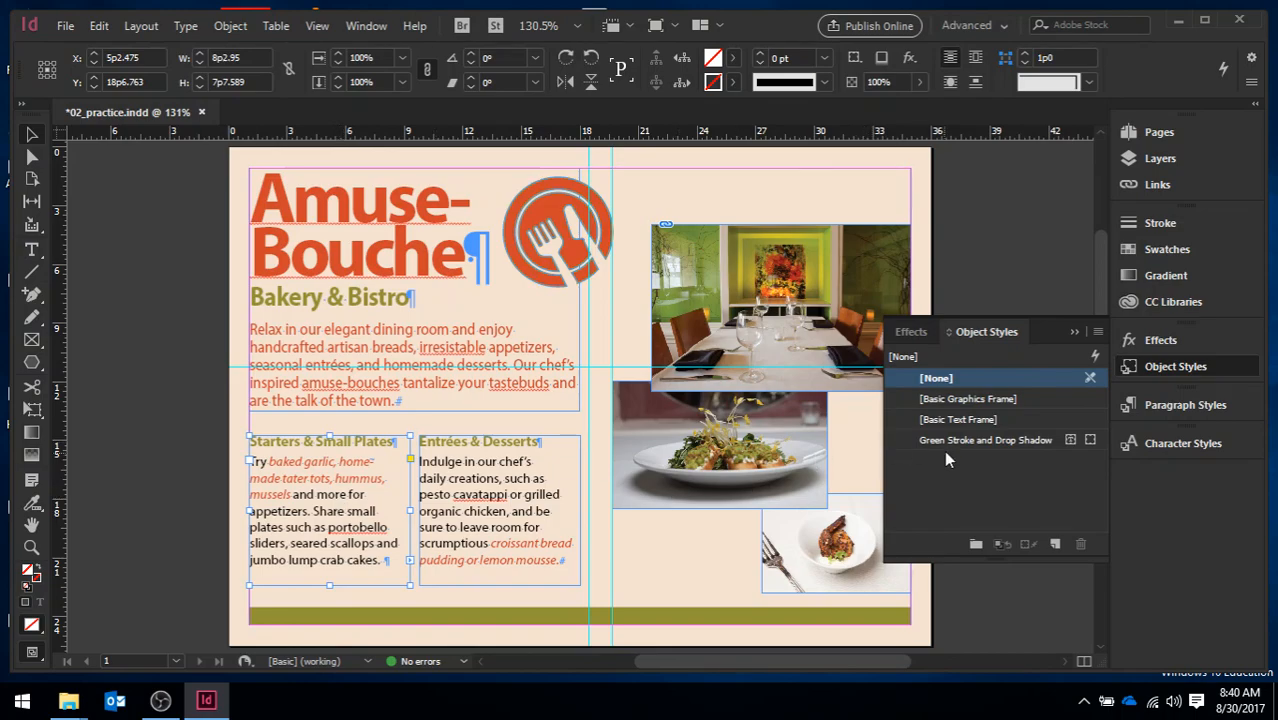
pyautogui.click(1001, 450)
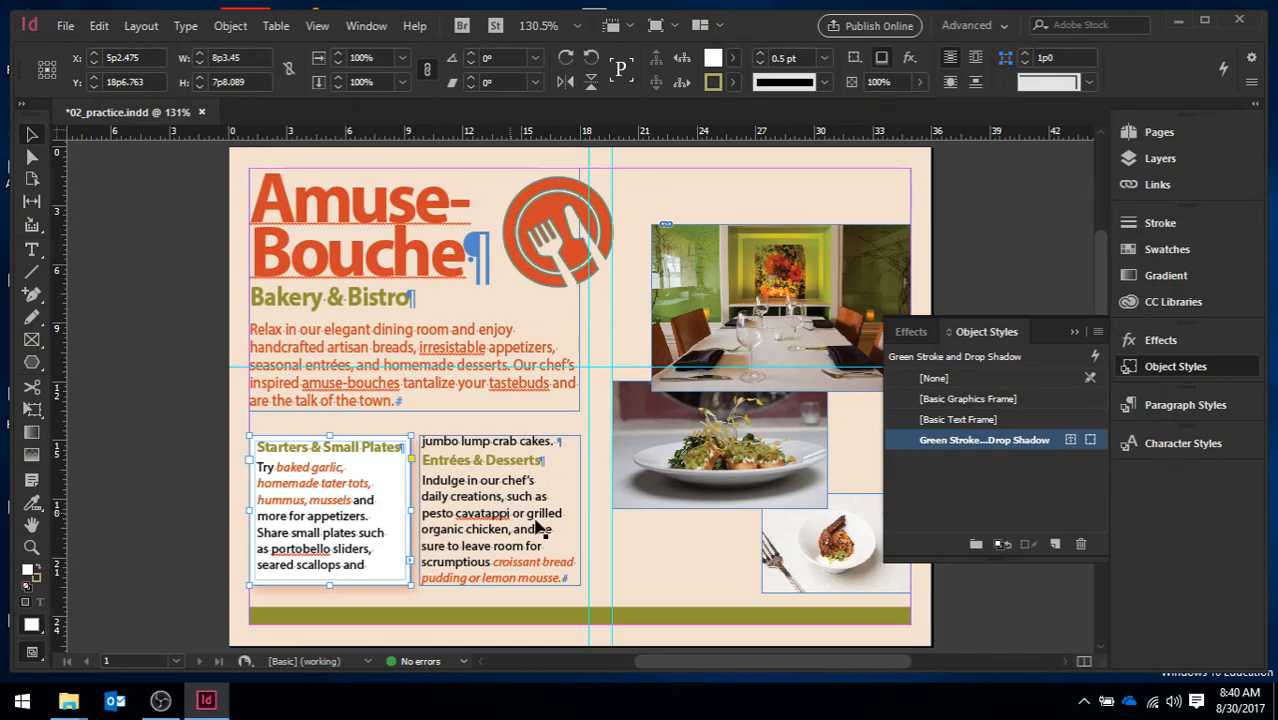
# Give the Entrées & Desserts text frame the Green Stroke and Drop Shadow object style and collapse the style list
pyautogui.click(558, 465)
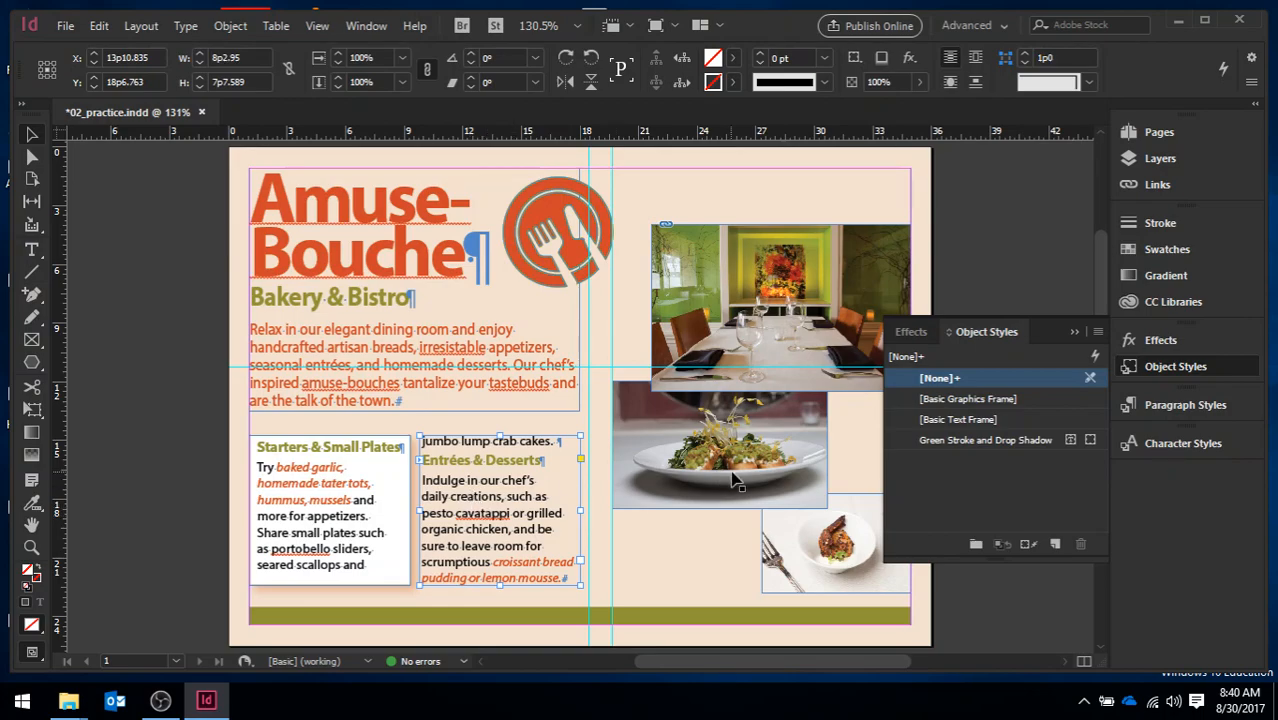
pyautogui.click(986, 440)
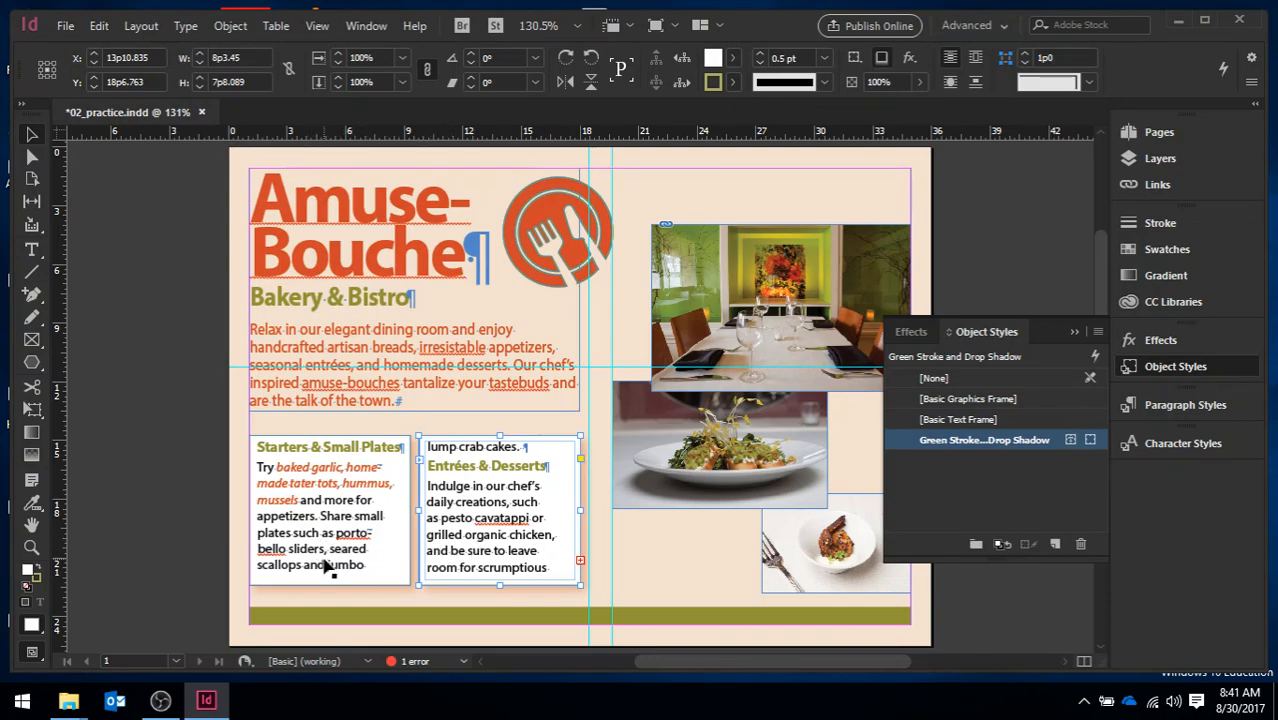
pyautogui.click(1074, 334)
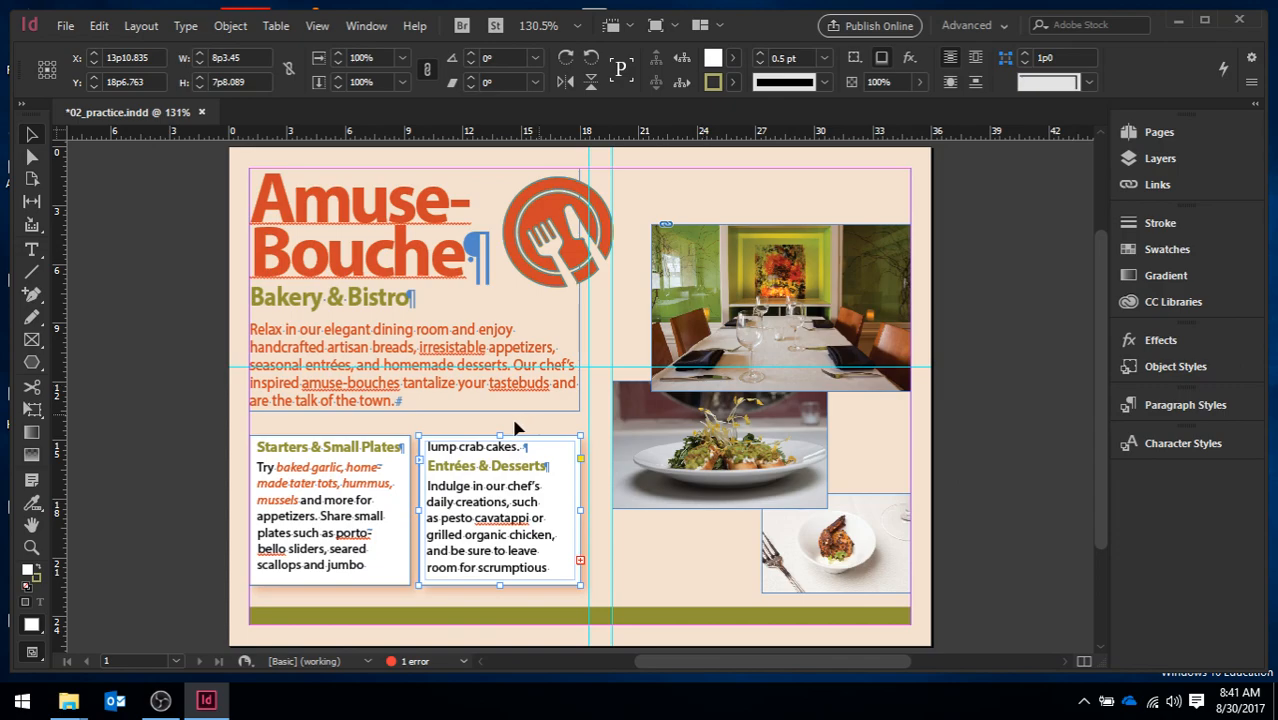
# Extend the lower edges of the Starters & Small Plates and Entrées & Desserts frames to a height of about 8p3.9 each
pyautogui.click(381, 544)
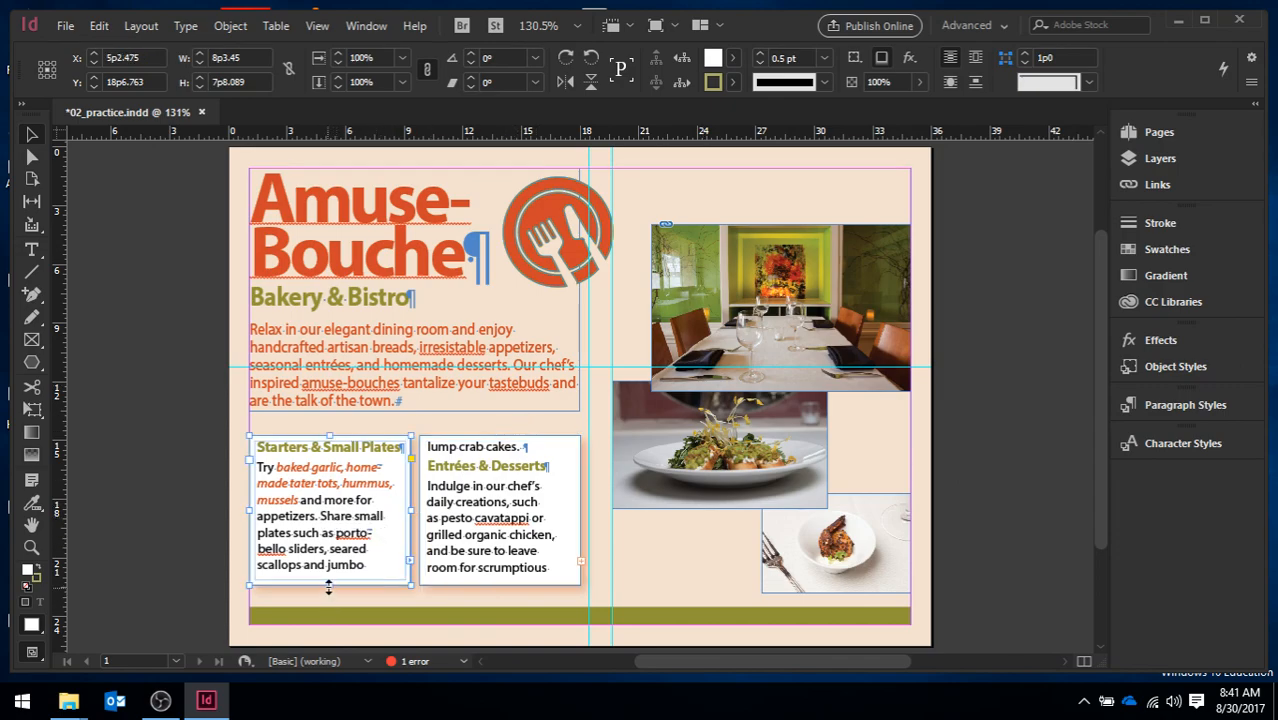
pyautogui.moveTo(329, 588); pyautogui.dragTo(327, 598)
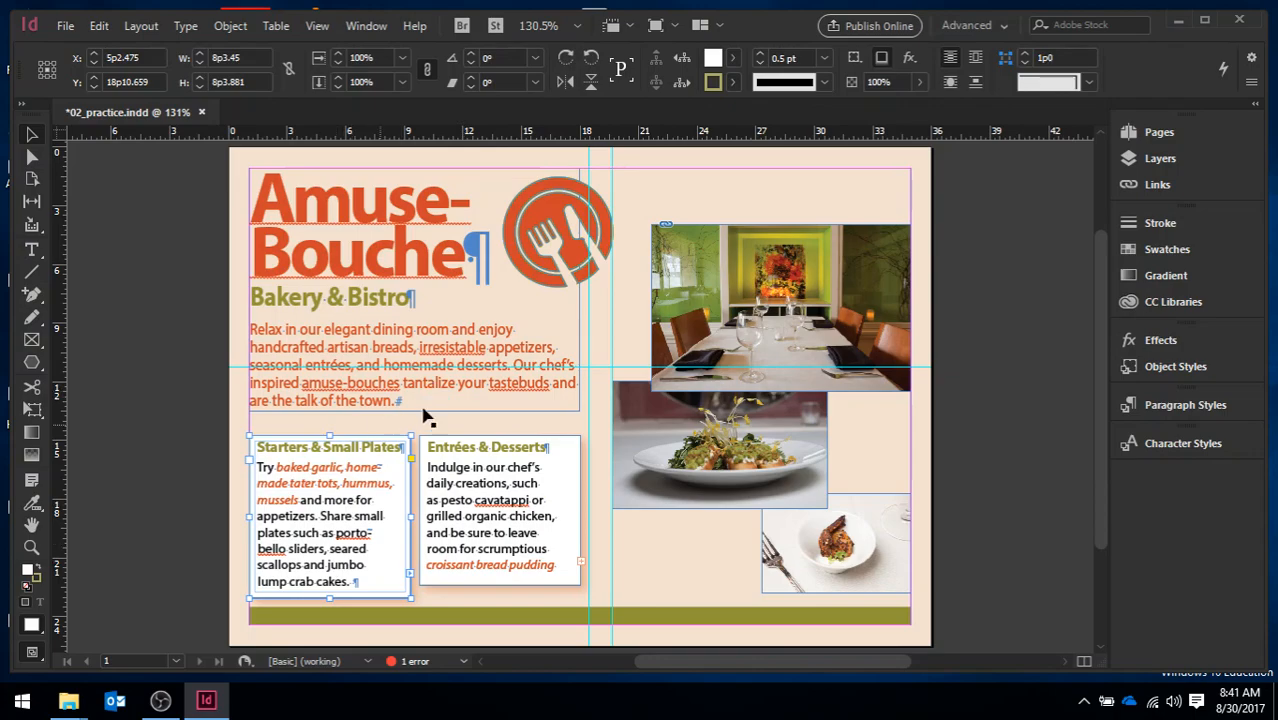
pyautogui.click(503, 588)
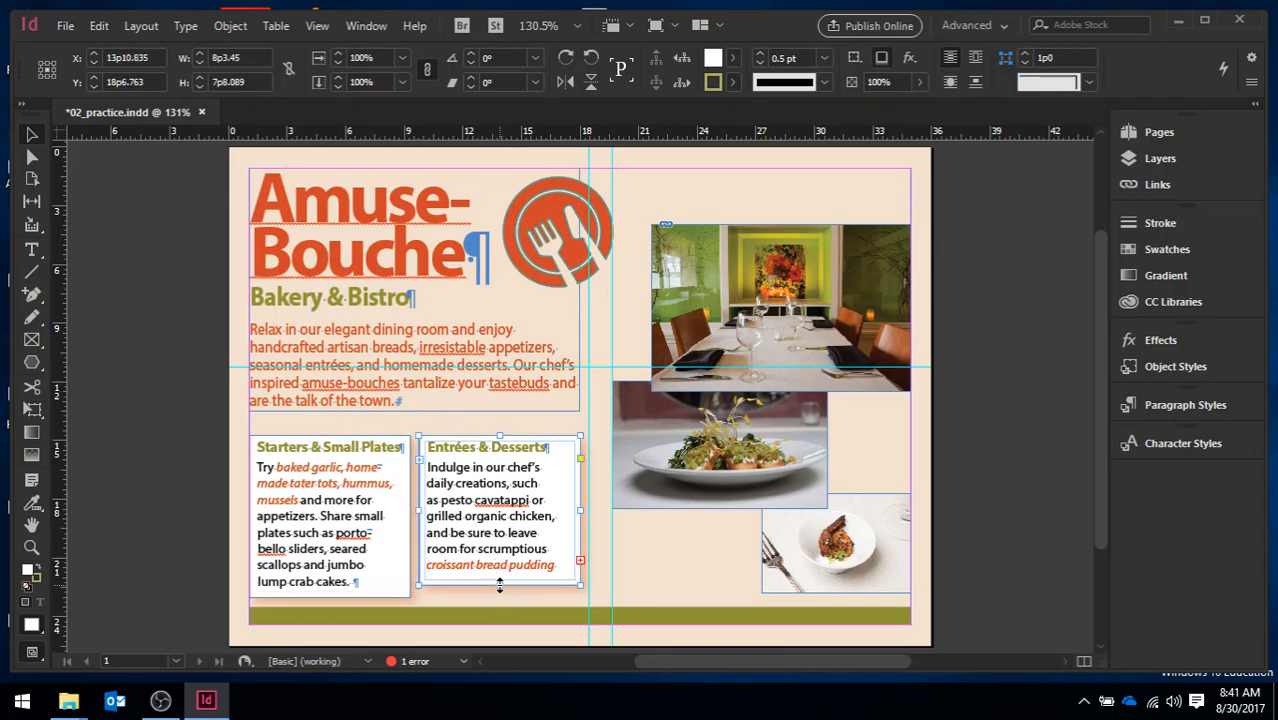
pyautogui.moveTo(500, 586); pyautogui.dragTo(497, 599)
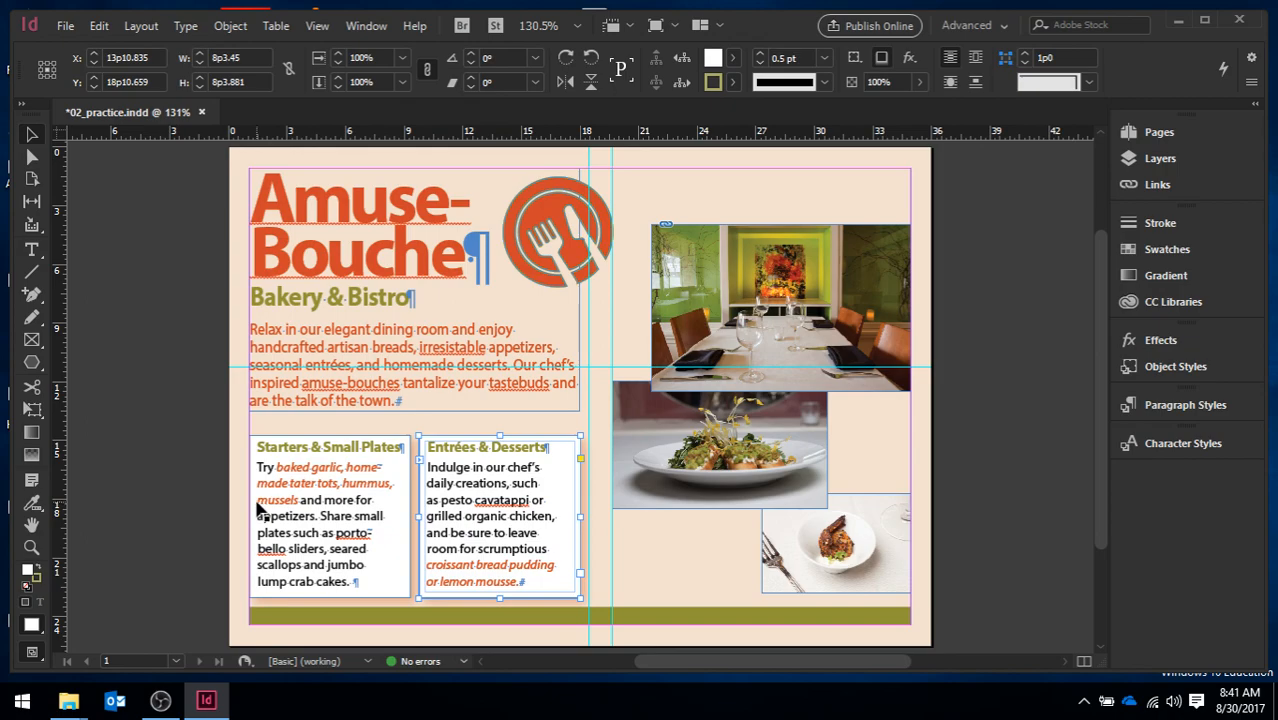
# Deselect everything and switch the screen mode to Preview to view the finished postcard without guides or frame edges
pyautogui.click(138, 368)
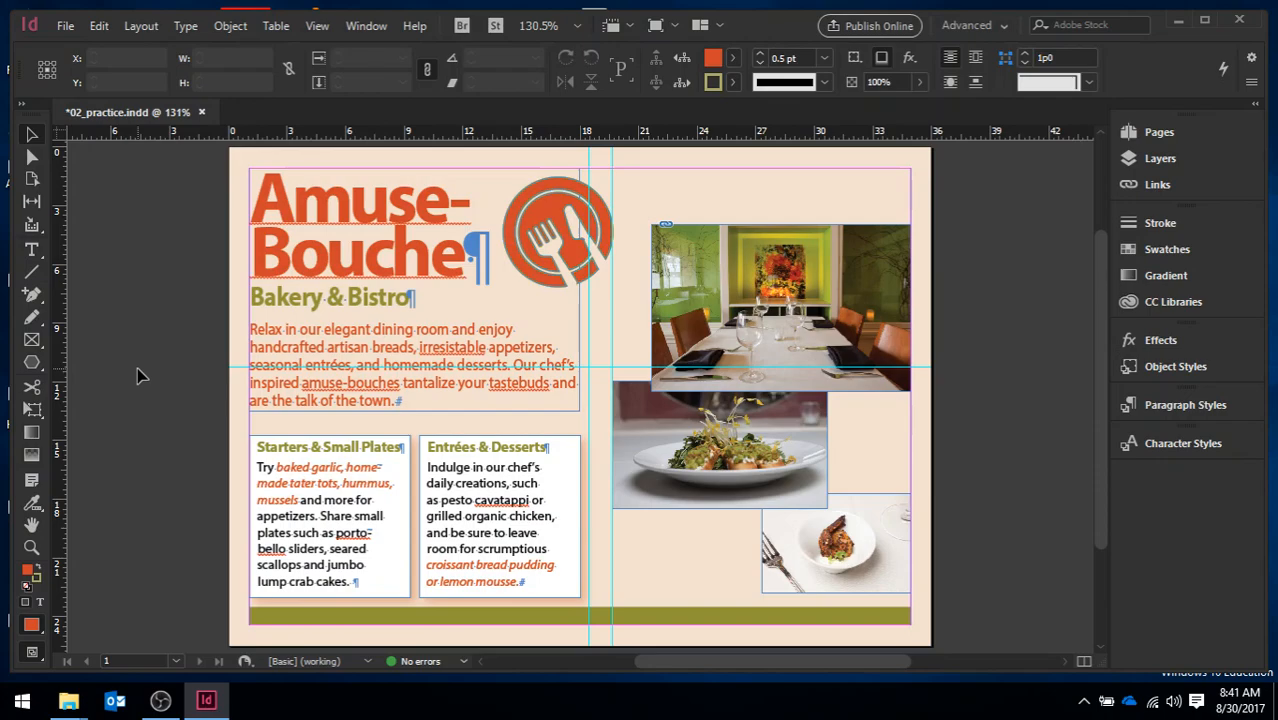
pyautogui.click(673, 28)
pyautogui.click(684, 78)
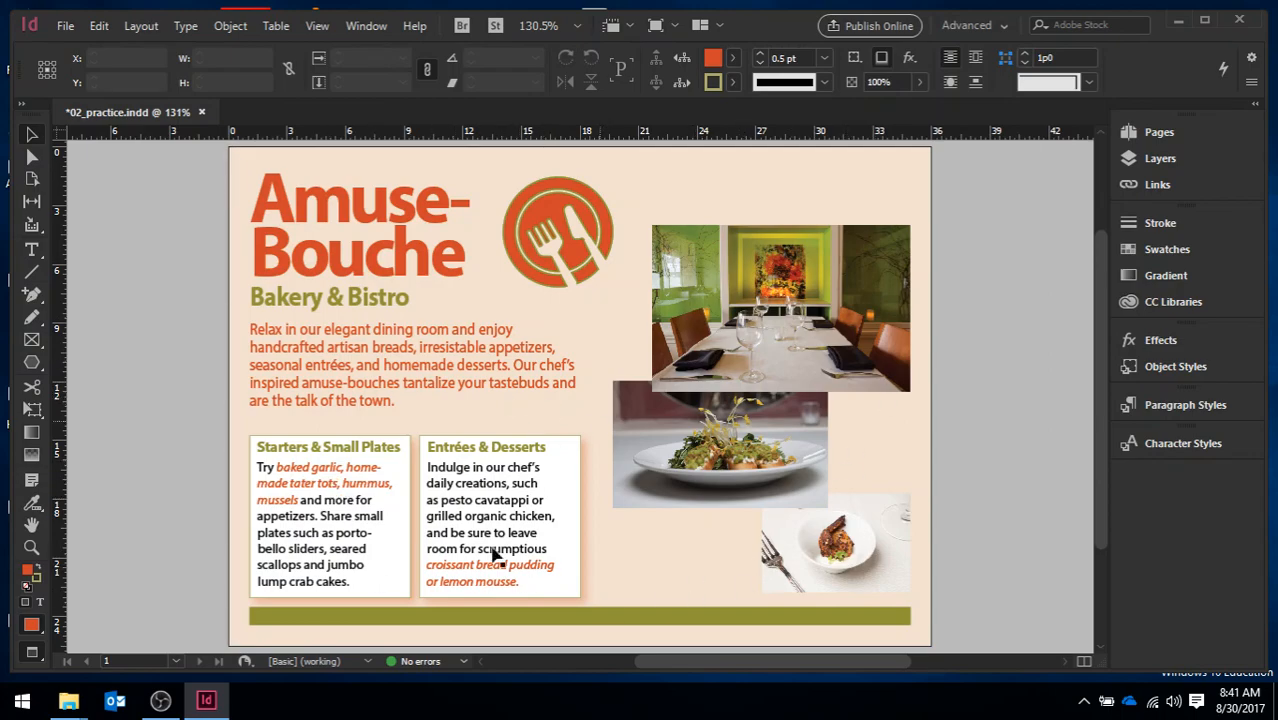
pyautogui.moveTo(1098, 461)
pyautogui.mouseDown()
pyautogui.moveTo(1100, 442)
pyautogui.moveTo(1105, 482)
pyautogui.moveTo(1108, 467)
pyautogui.mouseUp()
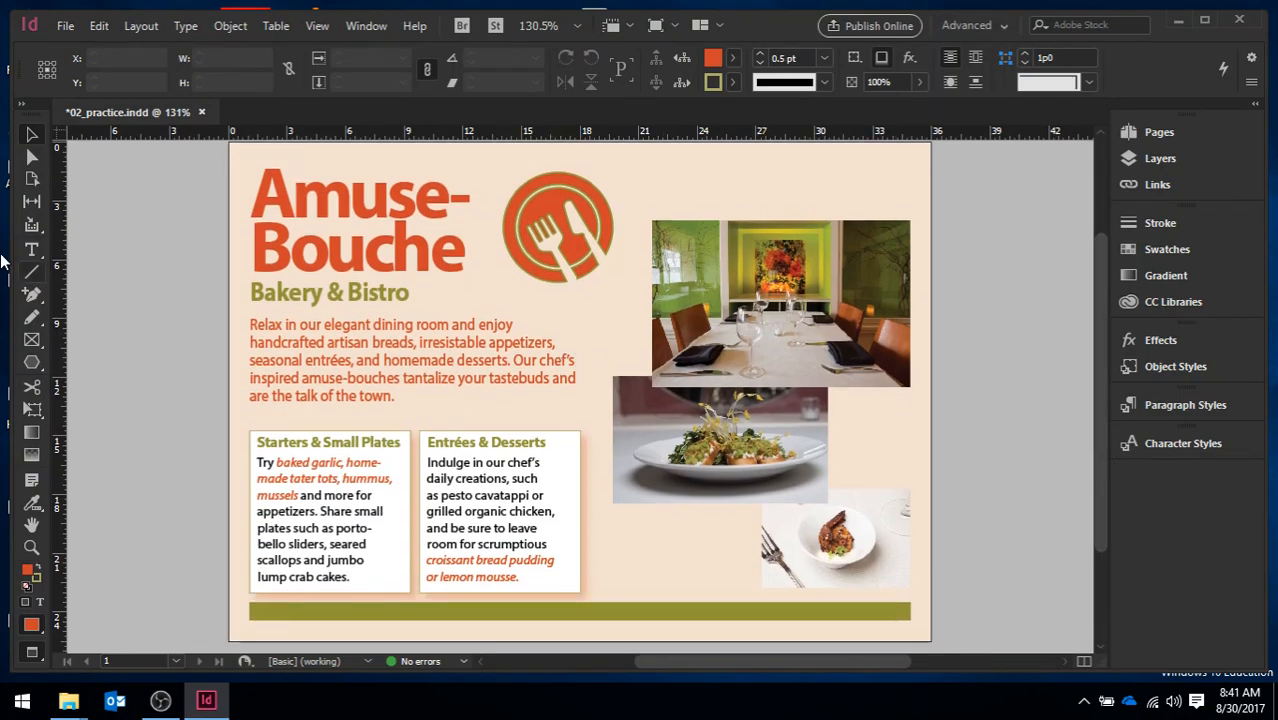
# Save the document under the name 02_start in the Lesson 02 folder as an InDesign CC 2017 document
pyautogui.click(63, 22)
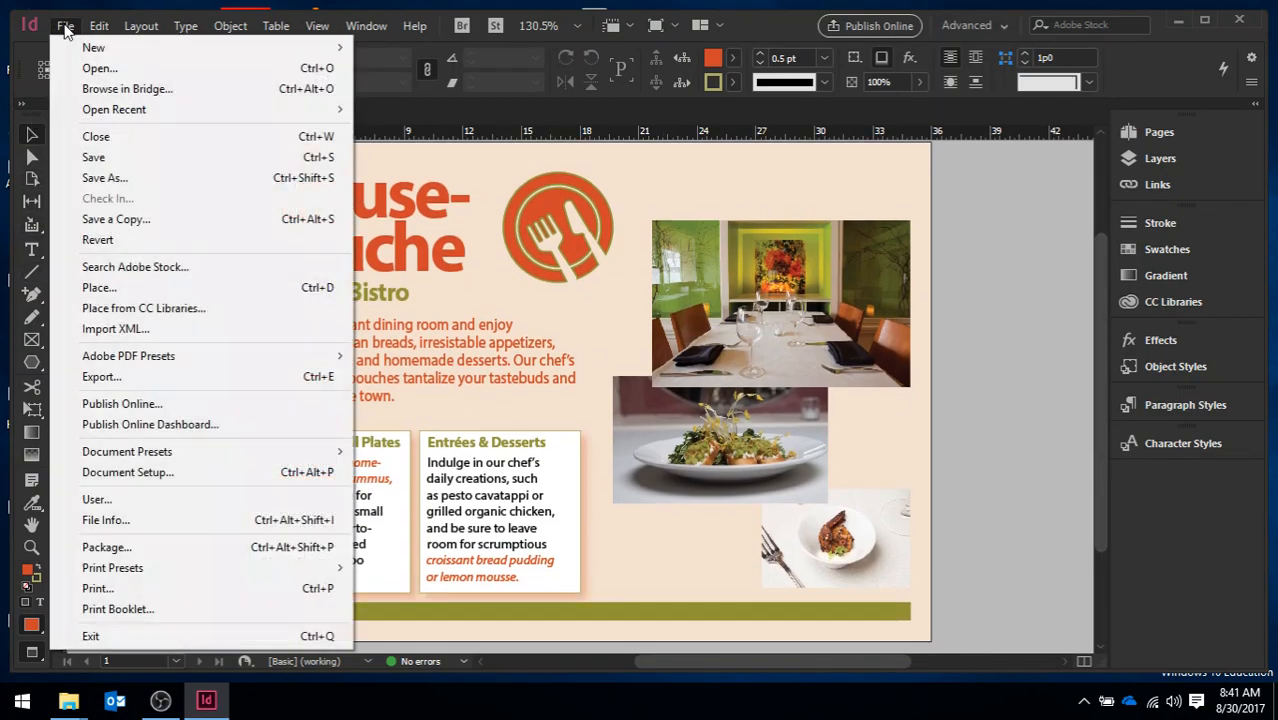
pyautogui.click(115, 178)
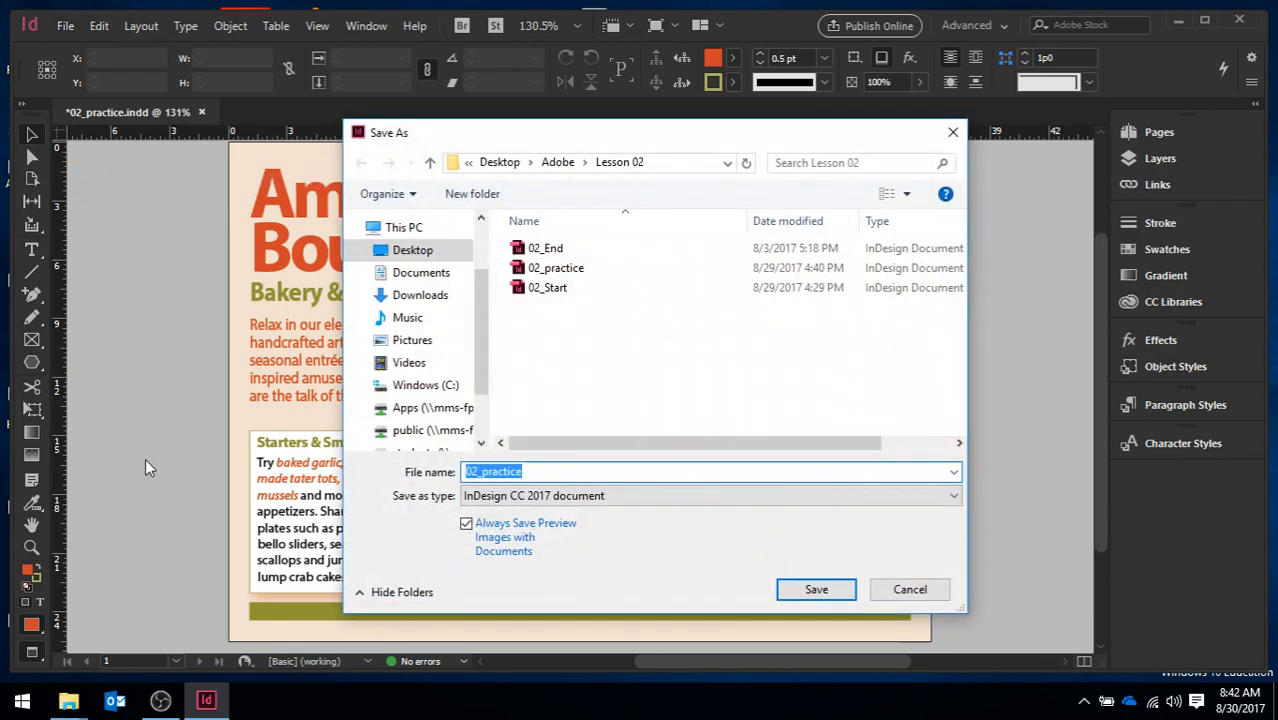
pyautogui.moveTo(526, 471); pyautogui.dragTo(481, 474)
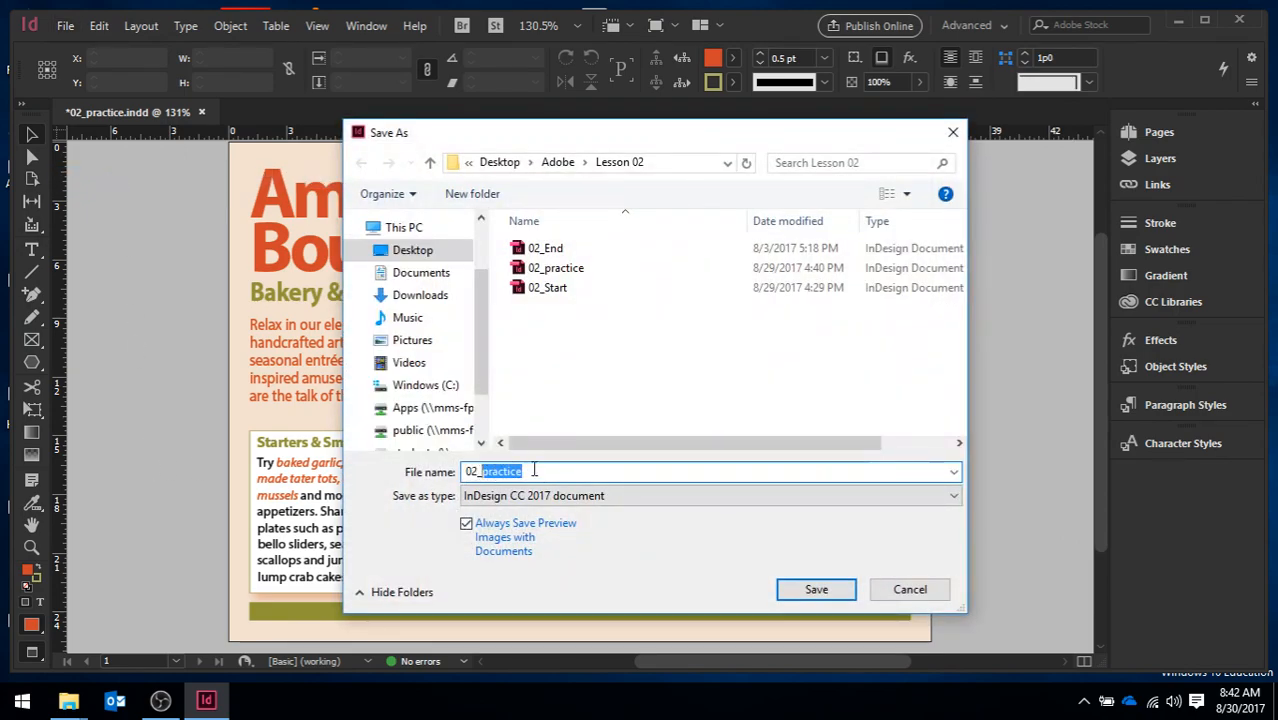
pyautogui.write('start')
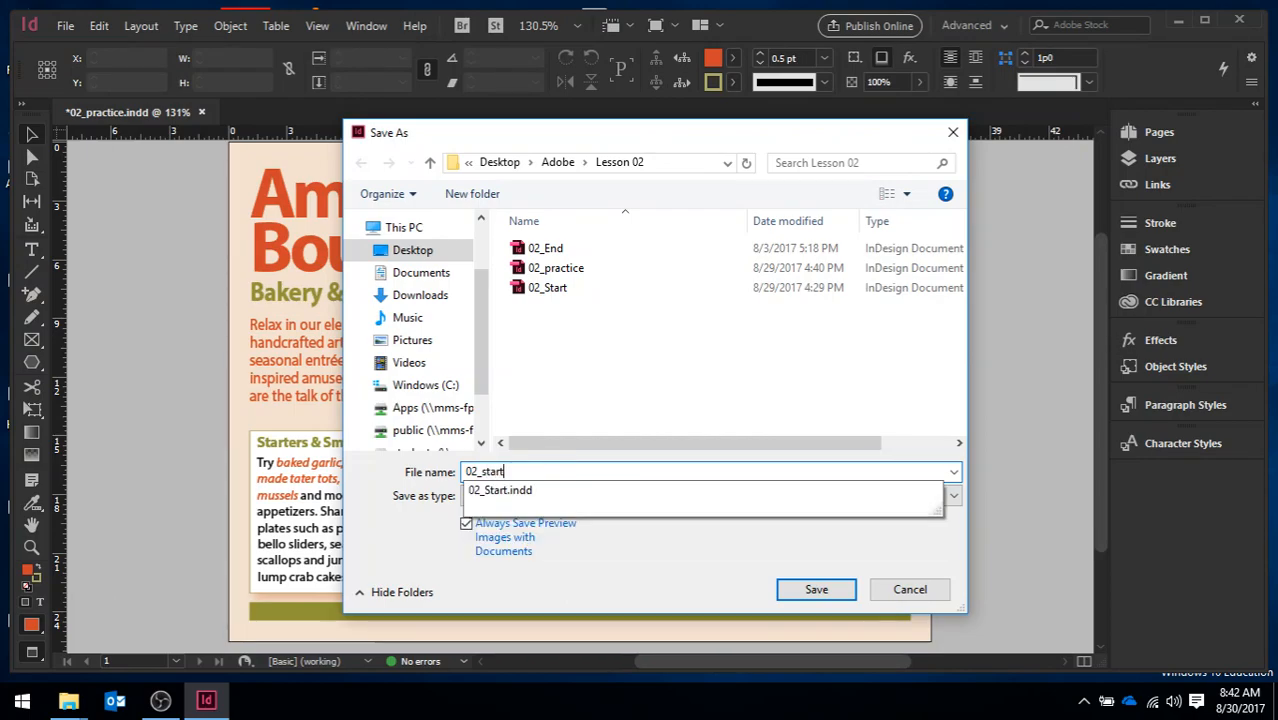
pyautogui.click(731, 561)
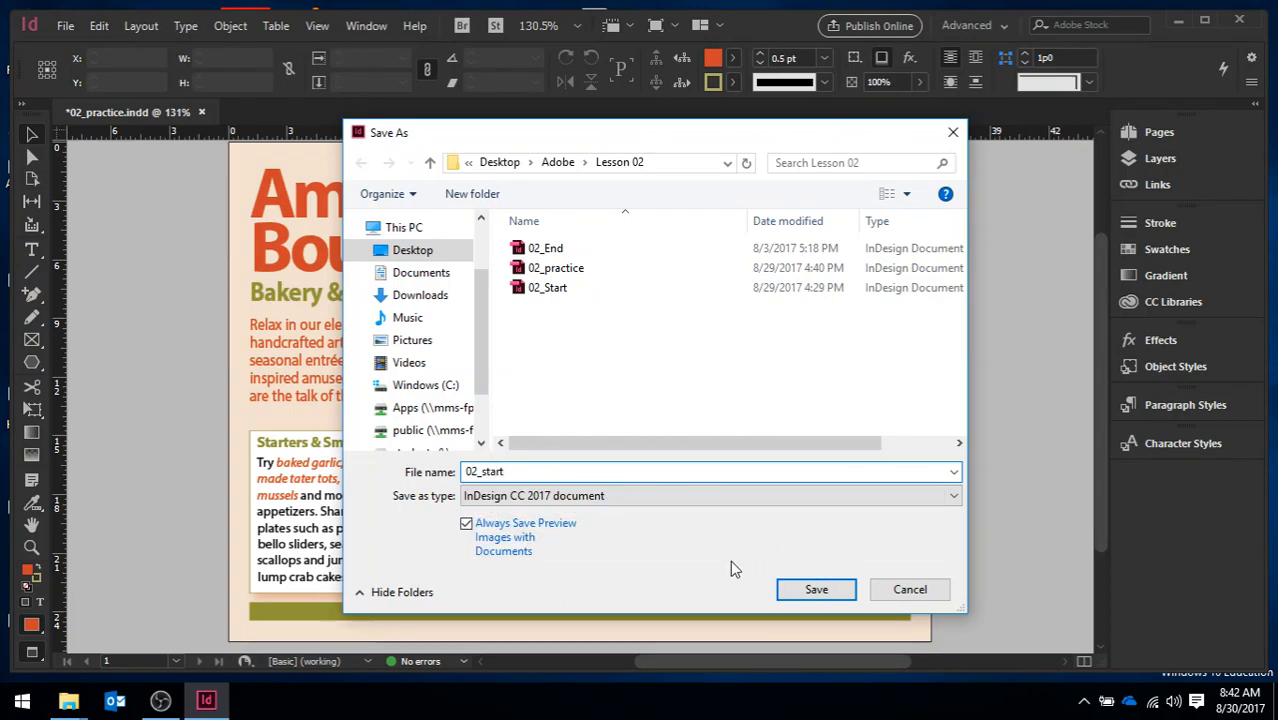